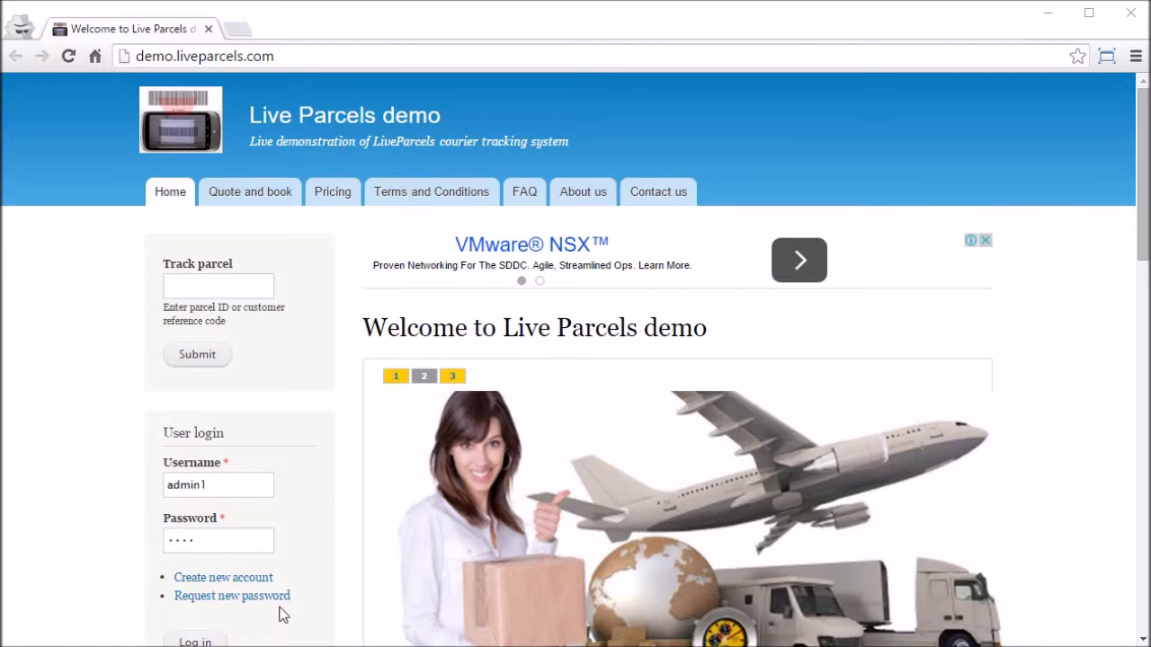
- Log in to LiveParcels as the administrator using the home page User login form
click(215, 641)
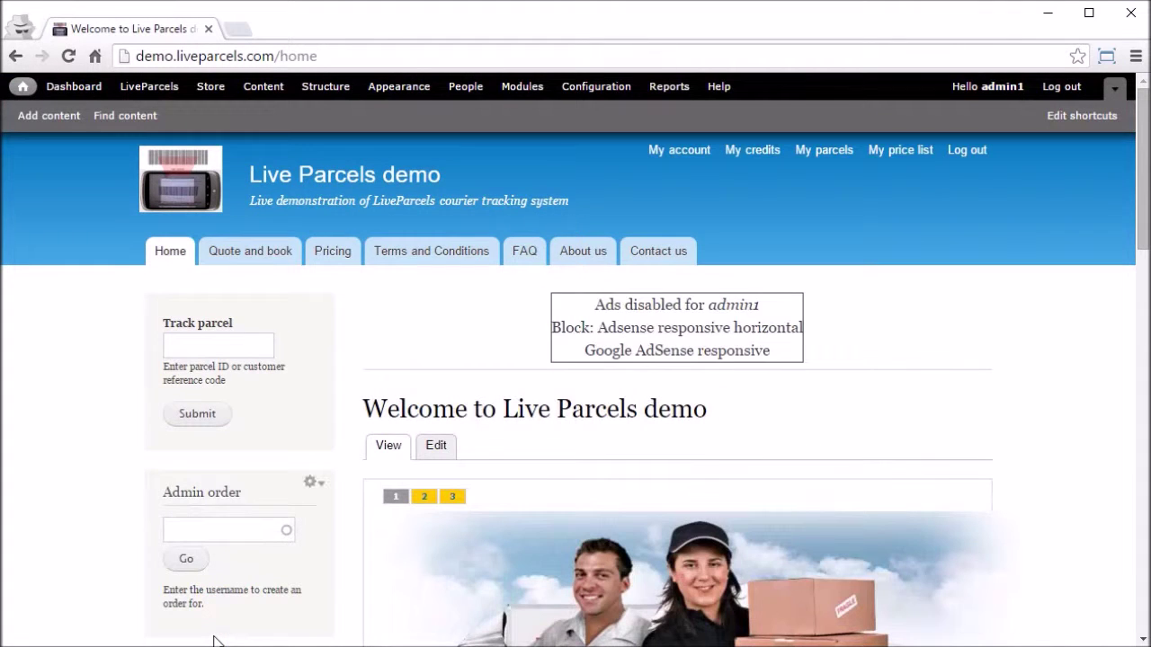
- Enter the post-paid customer's username in the Admin order block and select the autocomplete suggestion
drag(114, 473, 327, 611)
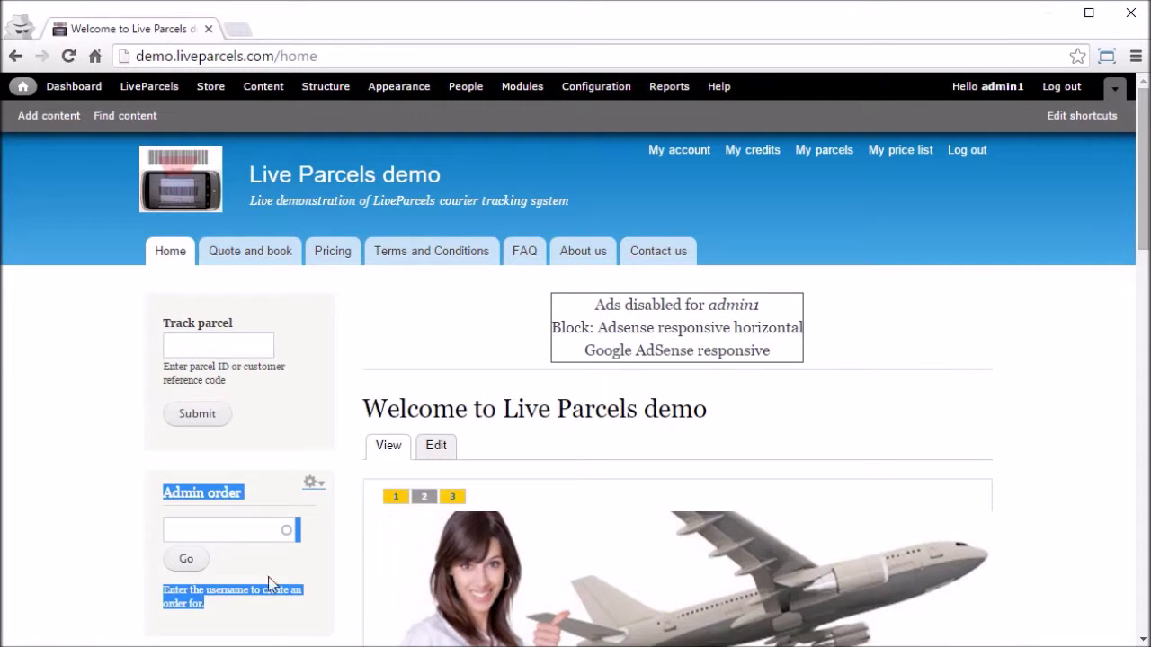
click(234, 532)
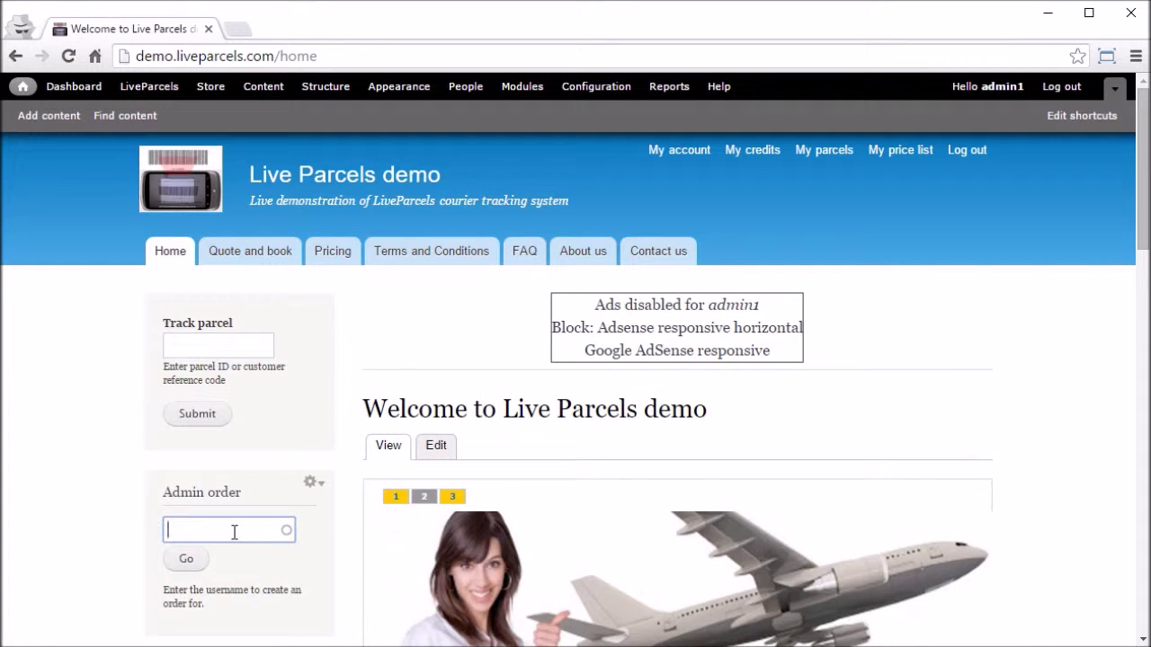
text(postpaid1)
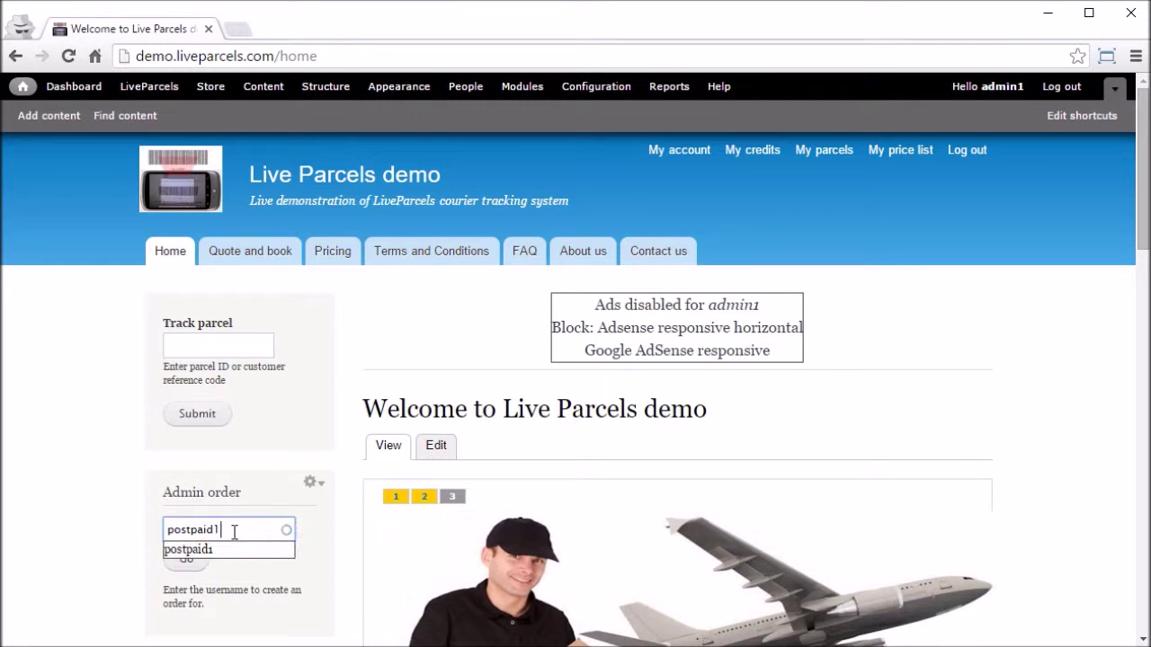
click(225, 549)
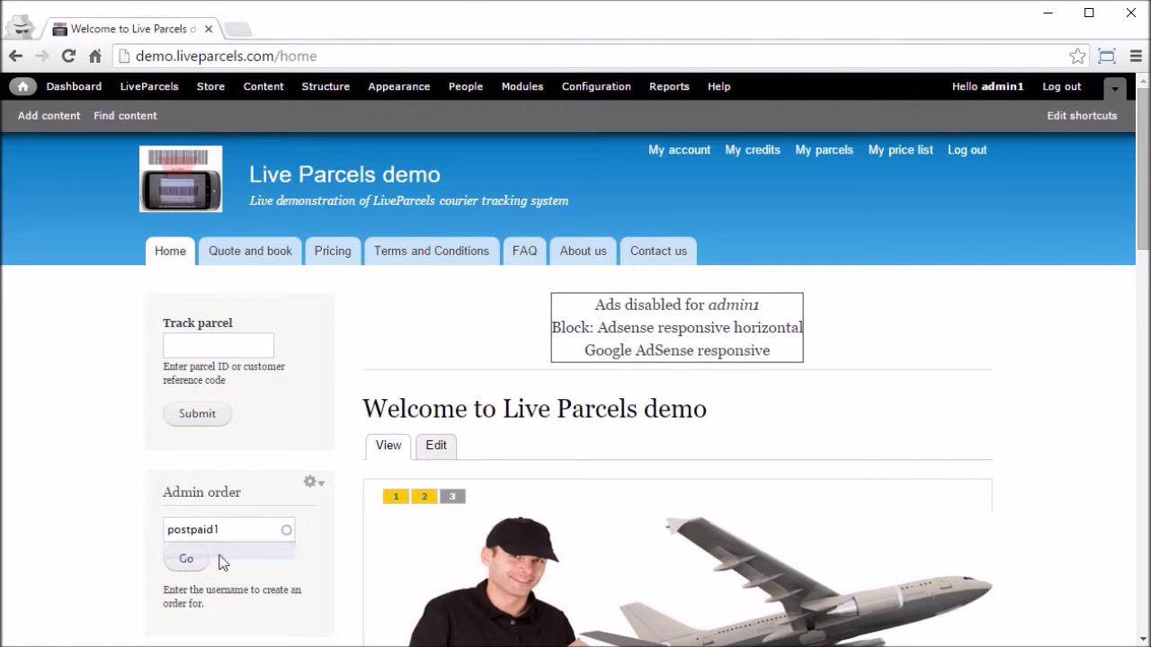
- Switch to the post-paid customer's account from the Admin order block
click(187, 561)
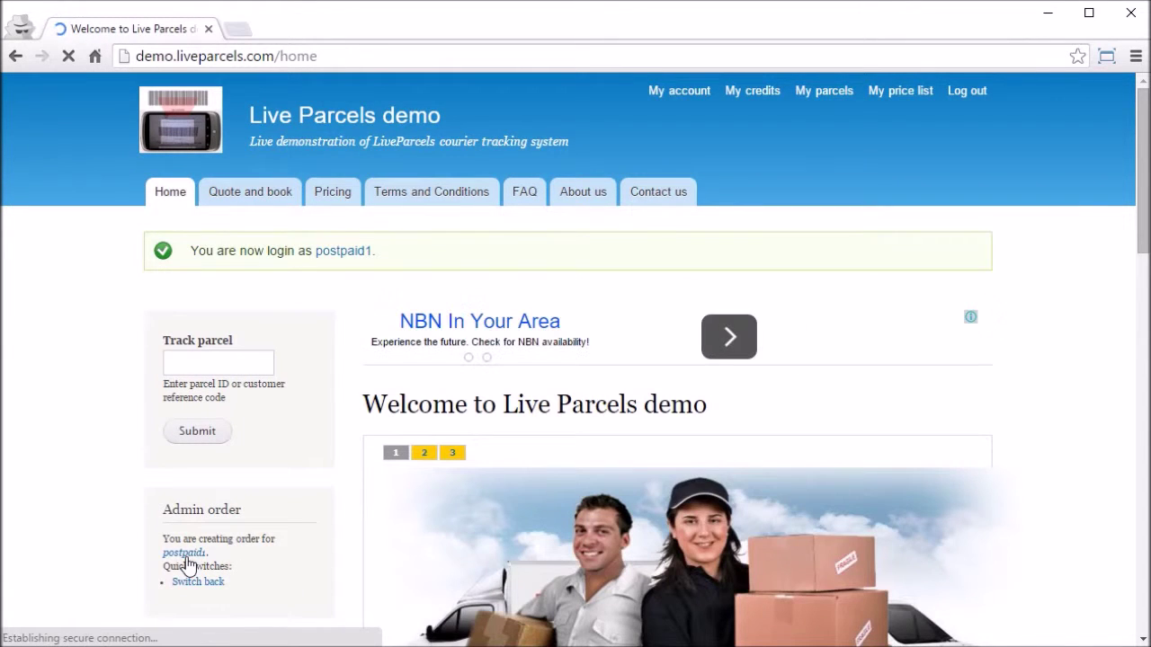
drag(390, 255, 184, 255)
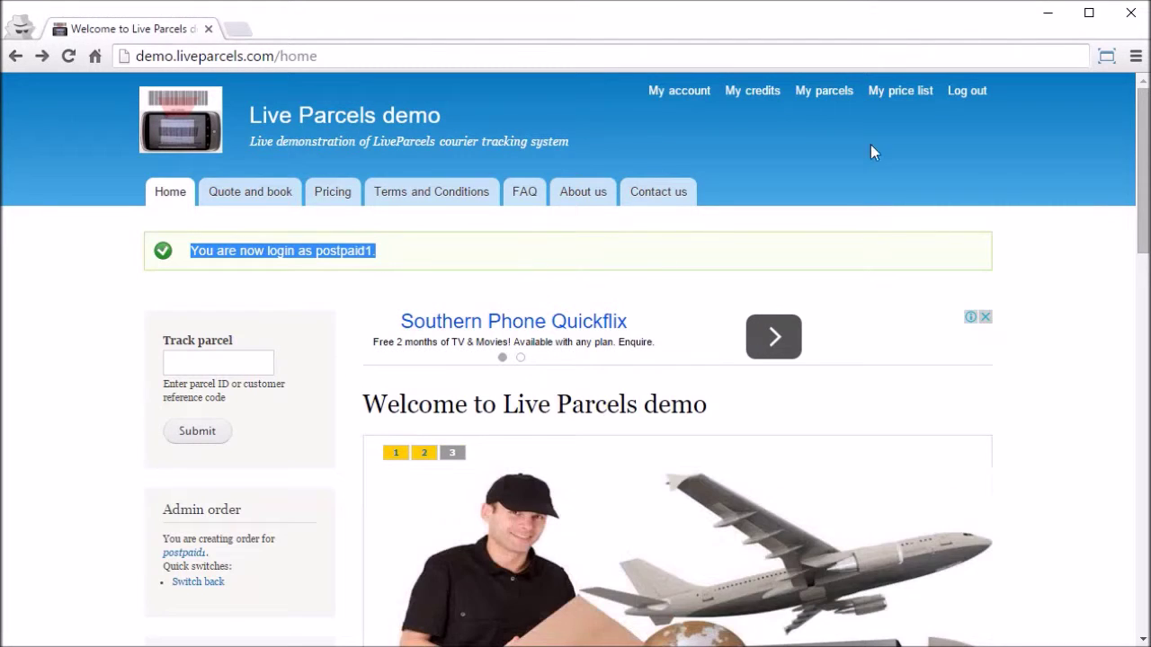
- View the customer's My parcels list and go to the Quote and book form
click(846, 92)
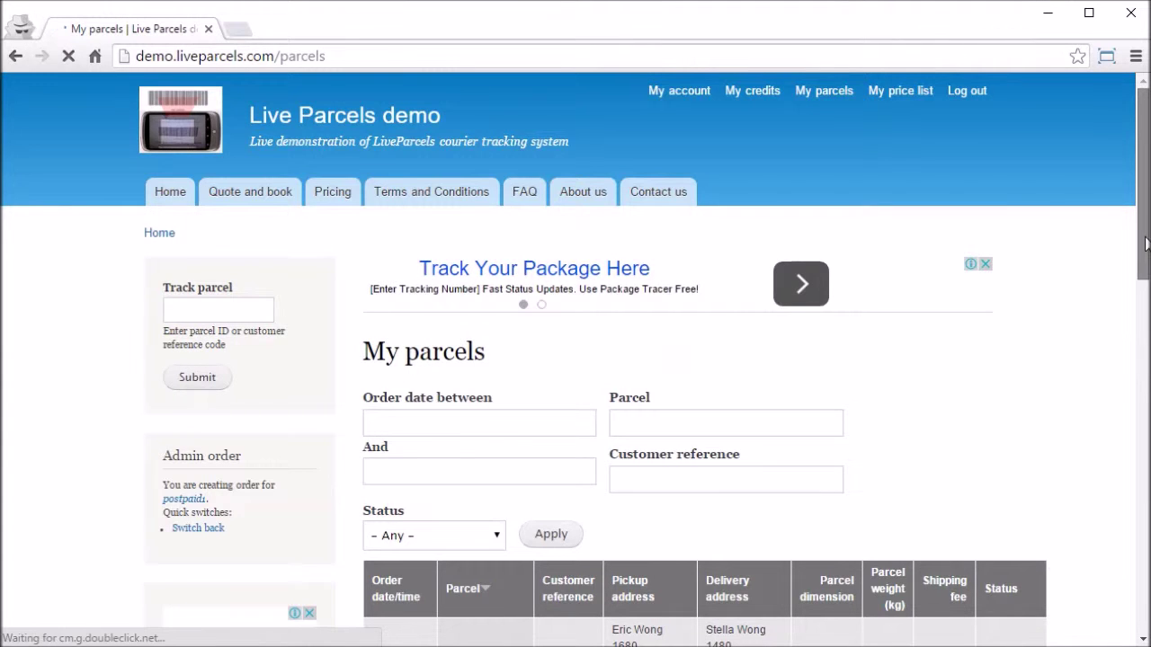
drag(1145, 247, 1147, 171)
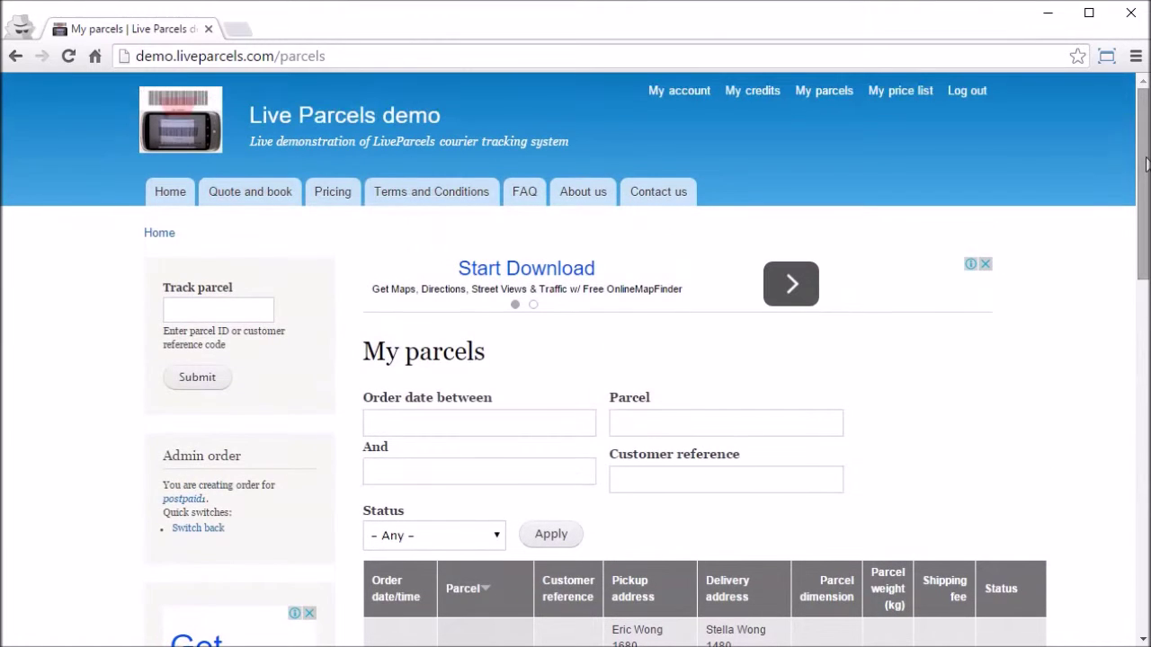
click(286, 207)
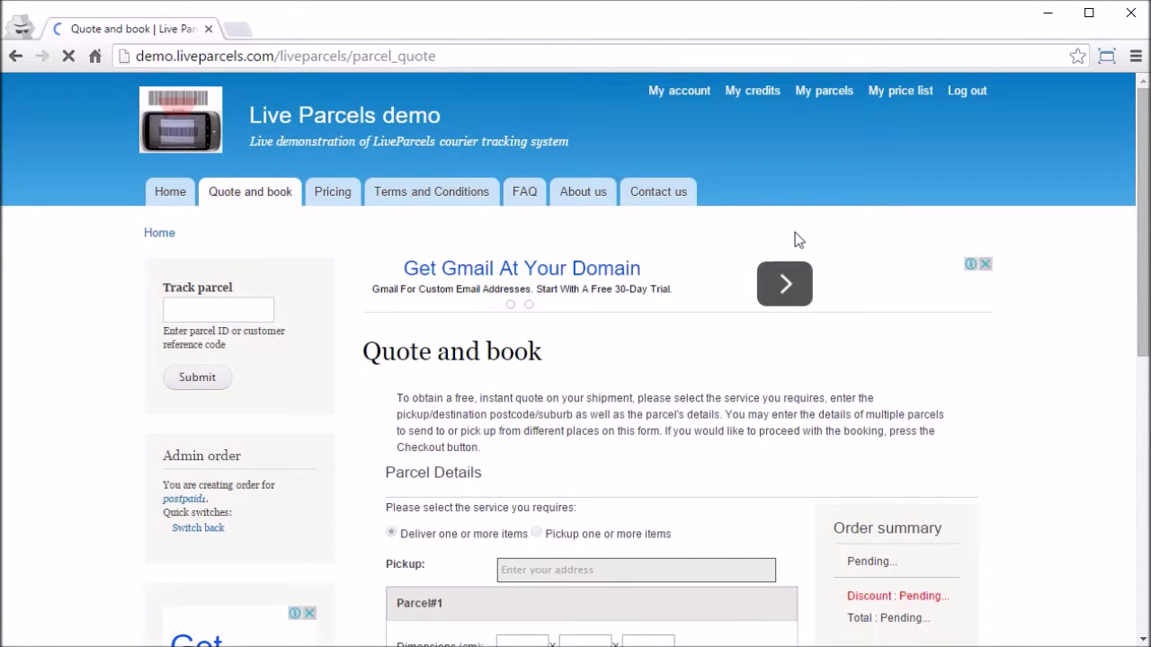
- Go through the Pickup, Dimensions, Dead weight and Destination fields and submit the order to Checkout
drag(1139, 257, 1142, 407)
click(611, 299)
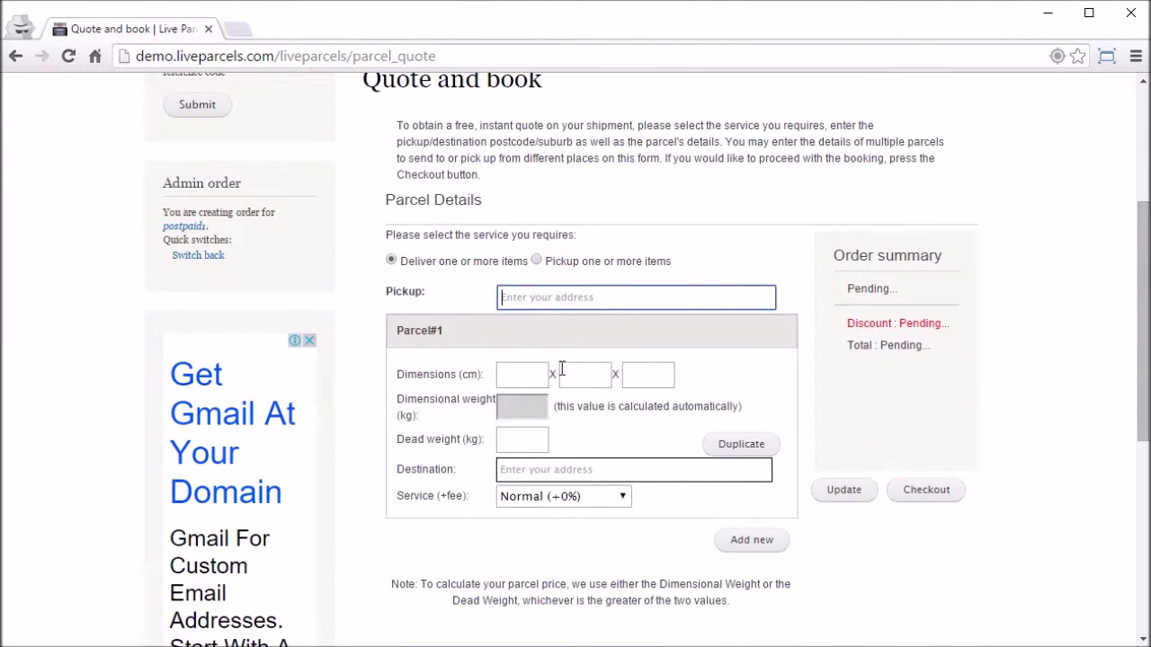
click(529, 380)
click(519, 446)
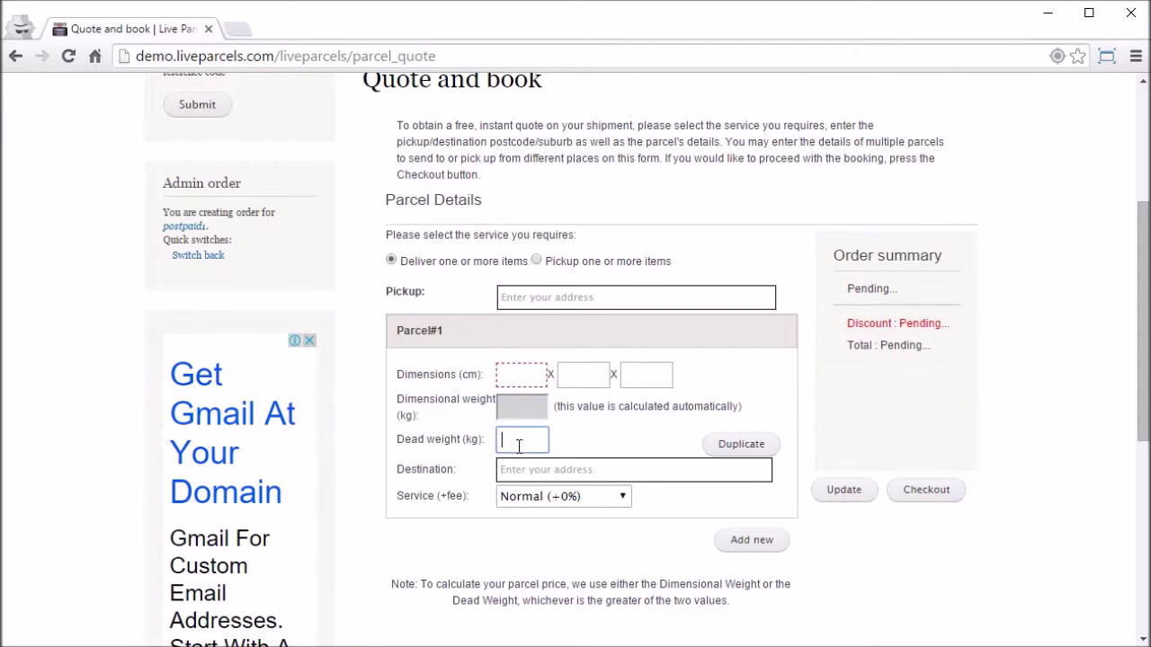
click(519, 471)
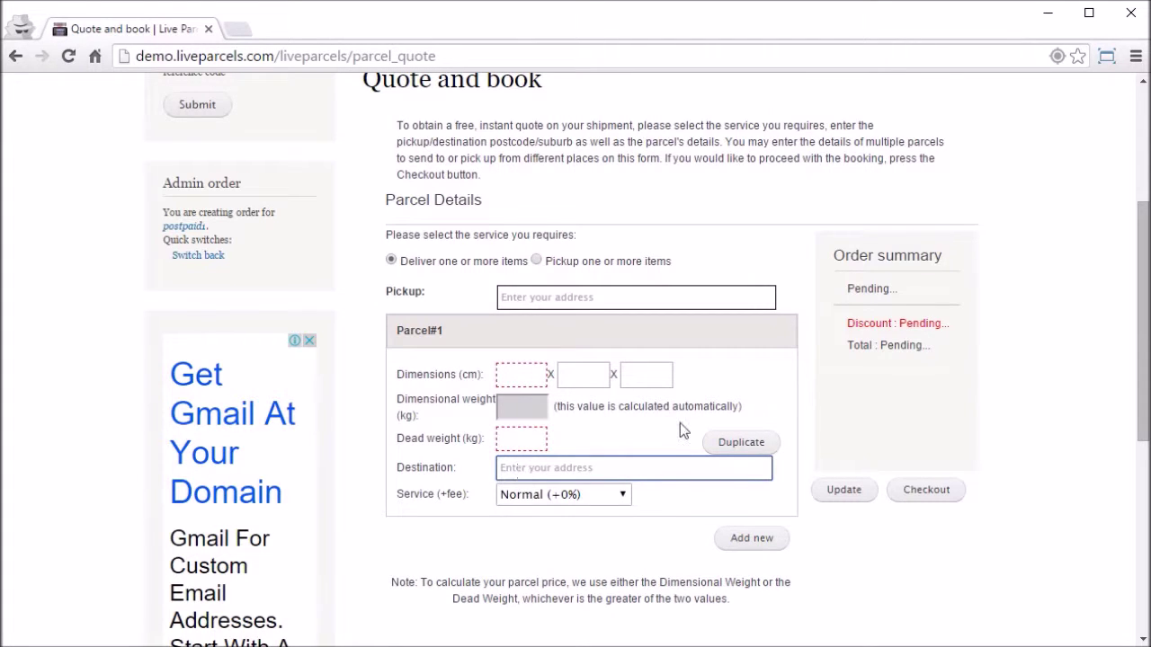
click(921, 493)
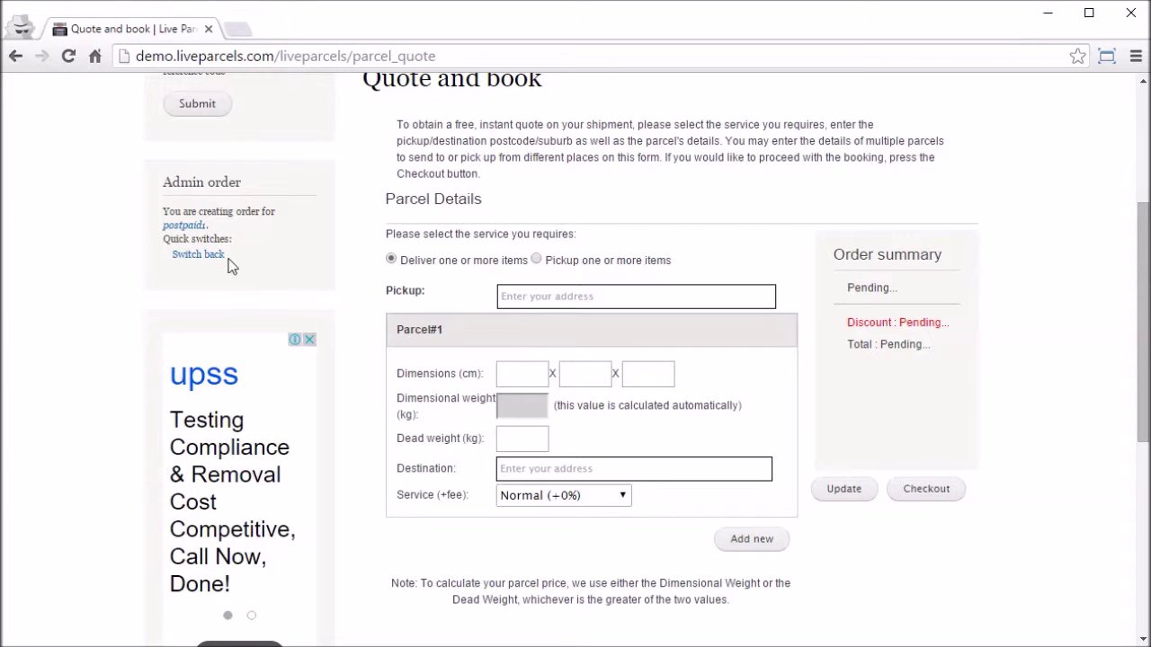
drag(228, 259, 179, 260)
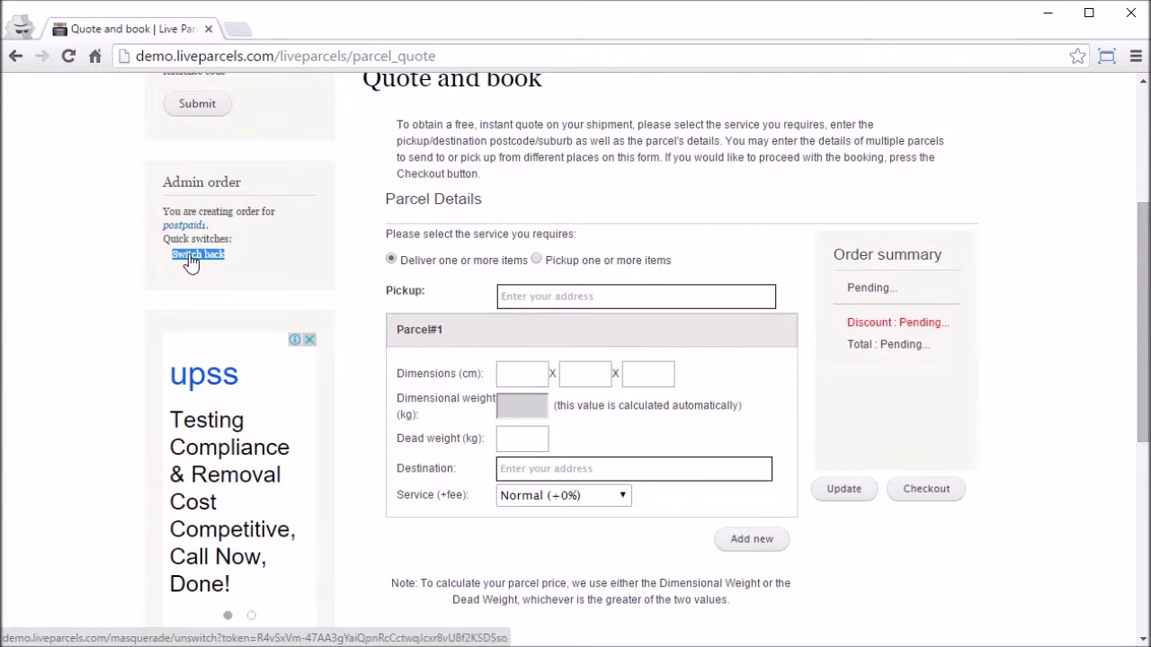
- Switch back to the administrator account and open the LiveParcels administration page
click(190, 255)
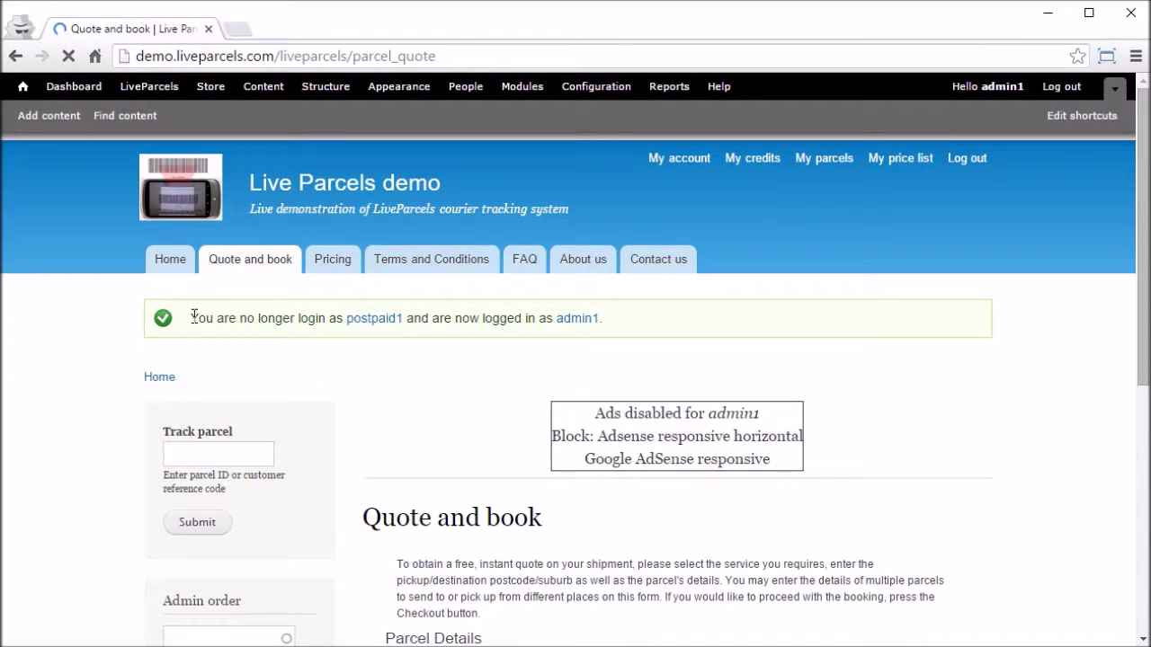
drag(191, 318, 630, 318)
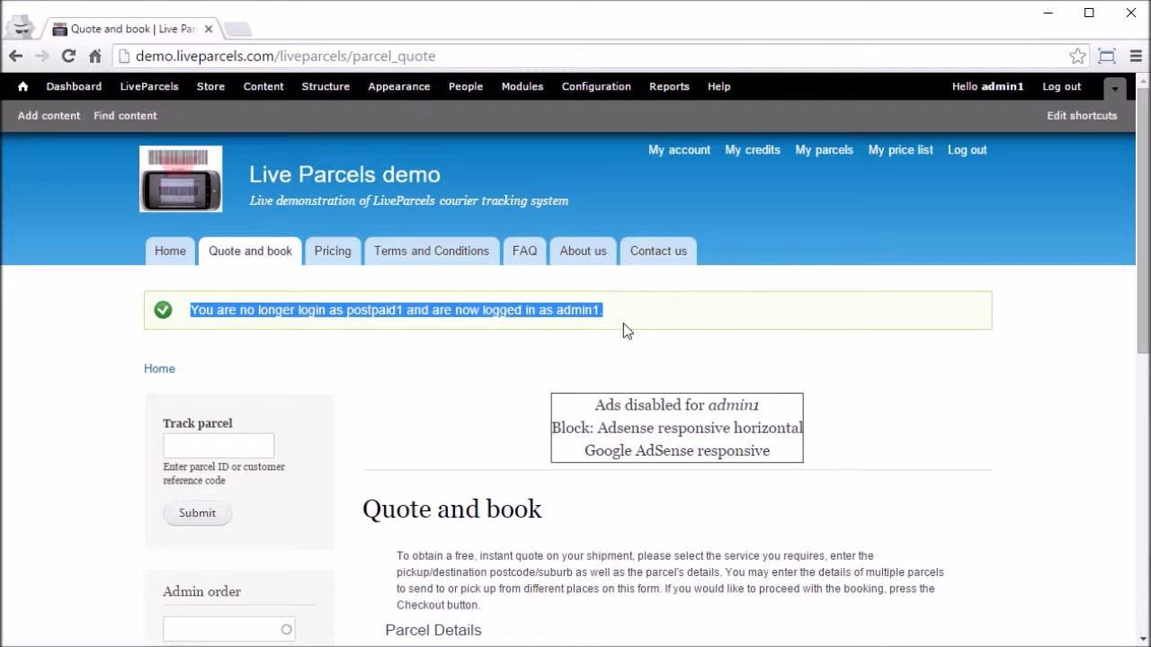
click(153, 90)
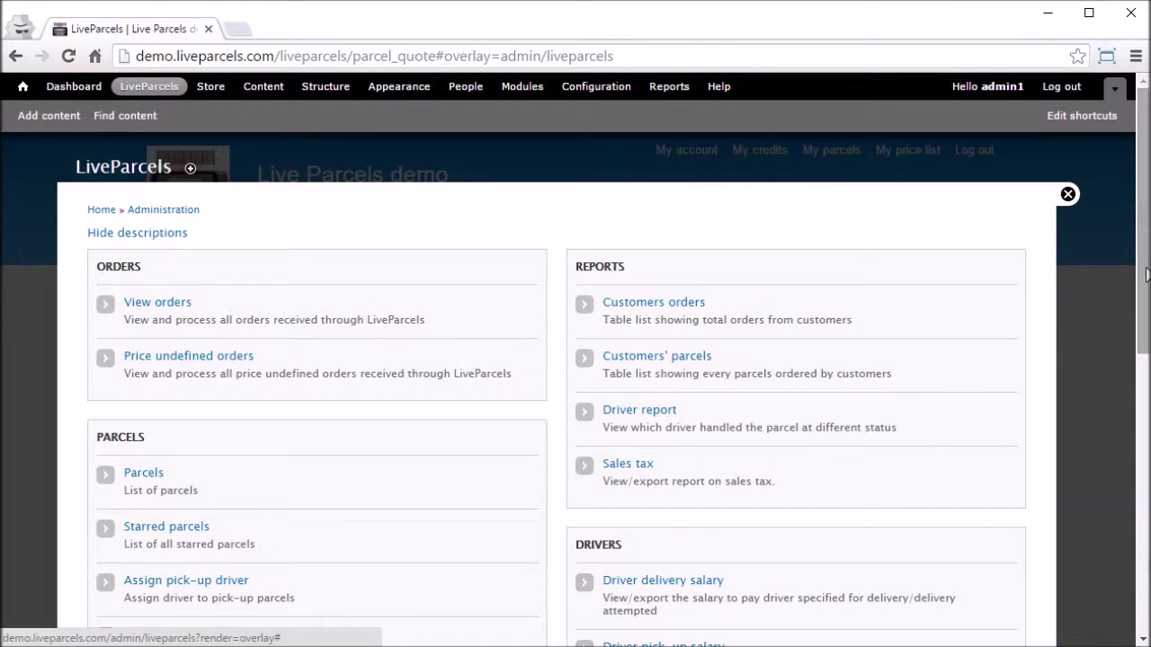
- Scroll the admin overlay to Settings and open the Admin order settings page
drag(1147, 275, 1146, 421)
scroll(1146, 421, down, 1)
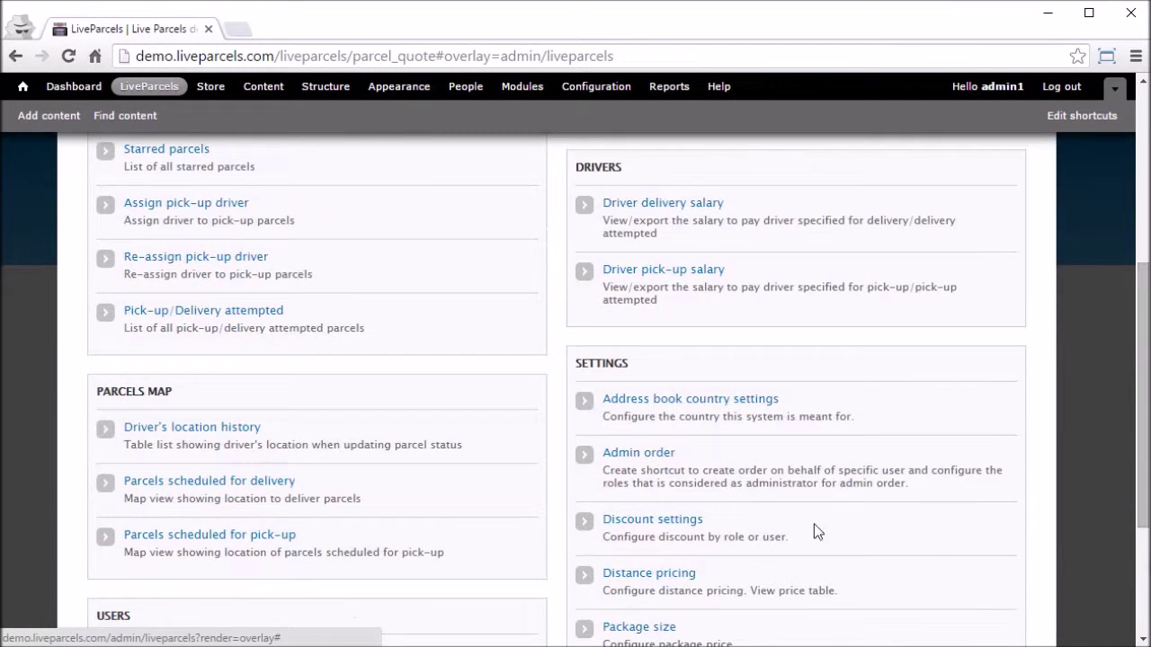
click(653, 457)
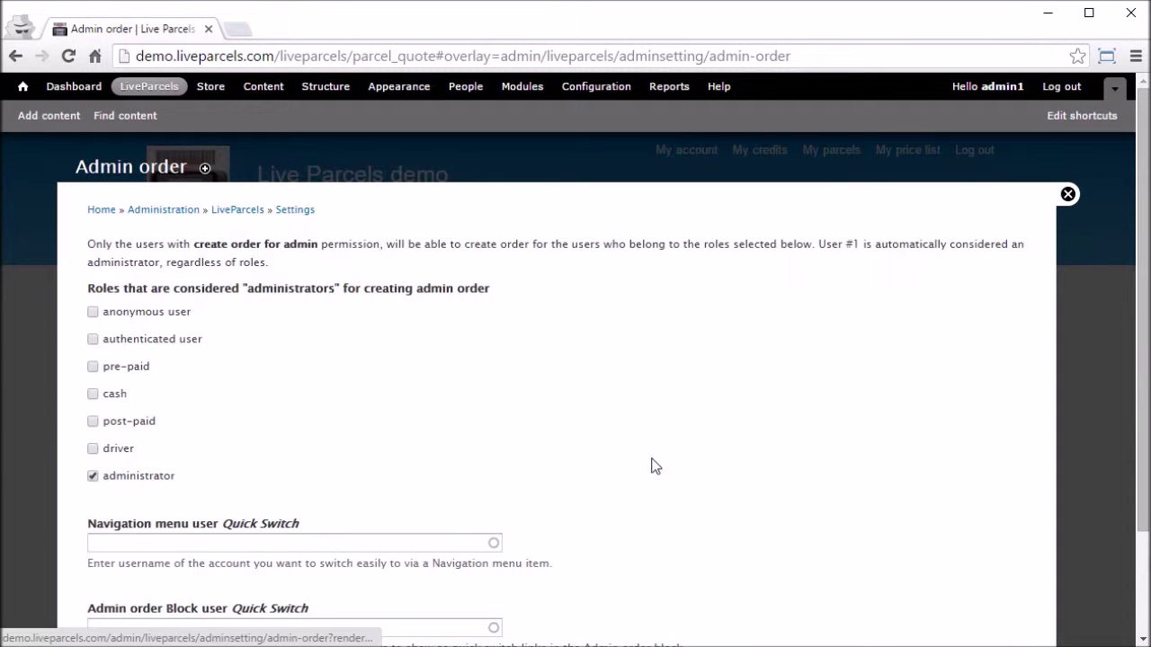
scroll(1147, 424, down, 1)
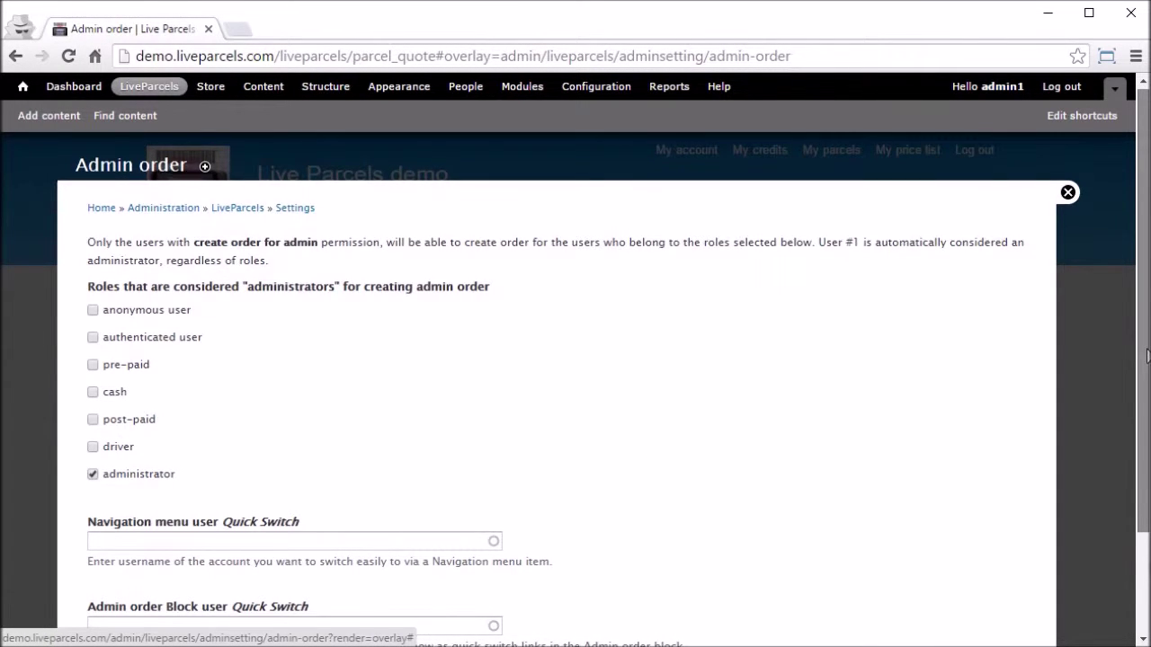
- Set the post-paid customer as the Admin order Block quick-switch user and save the configuration
drag(1147, 424, 1147, 473)
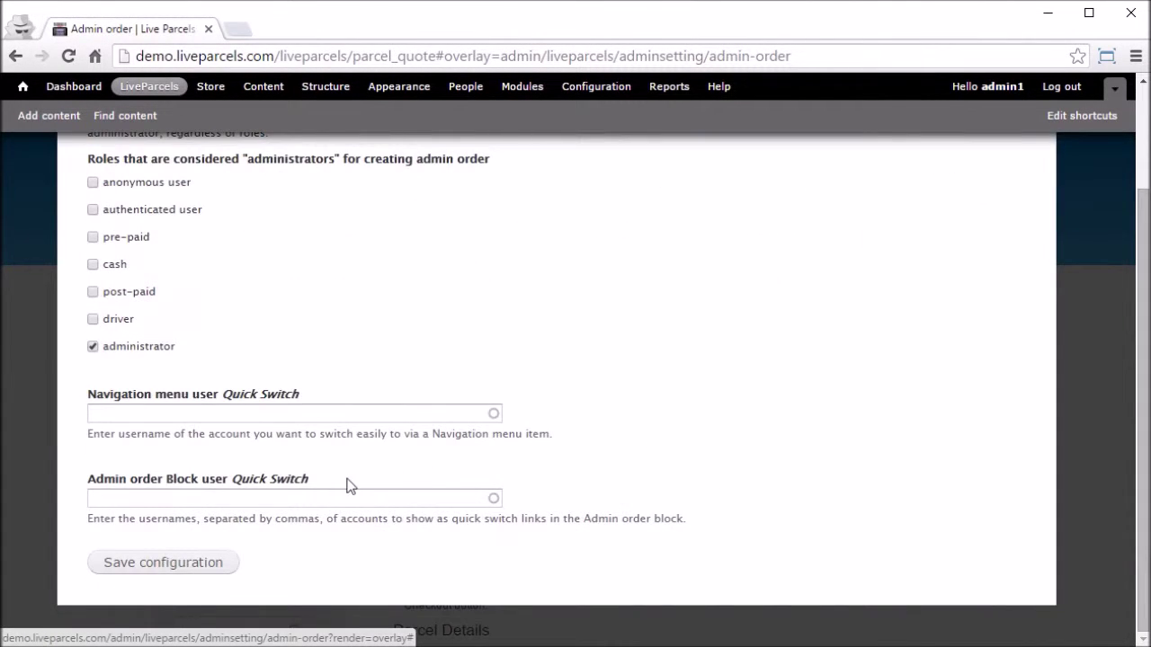
click(295, 497)
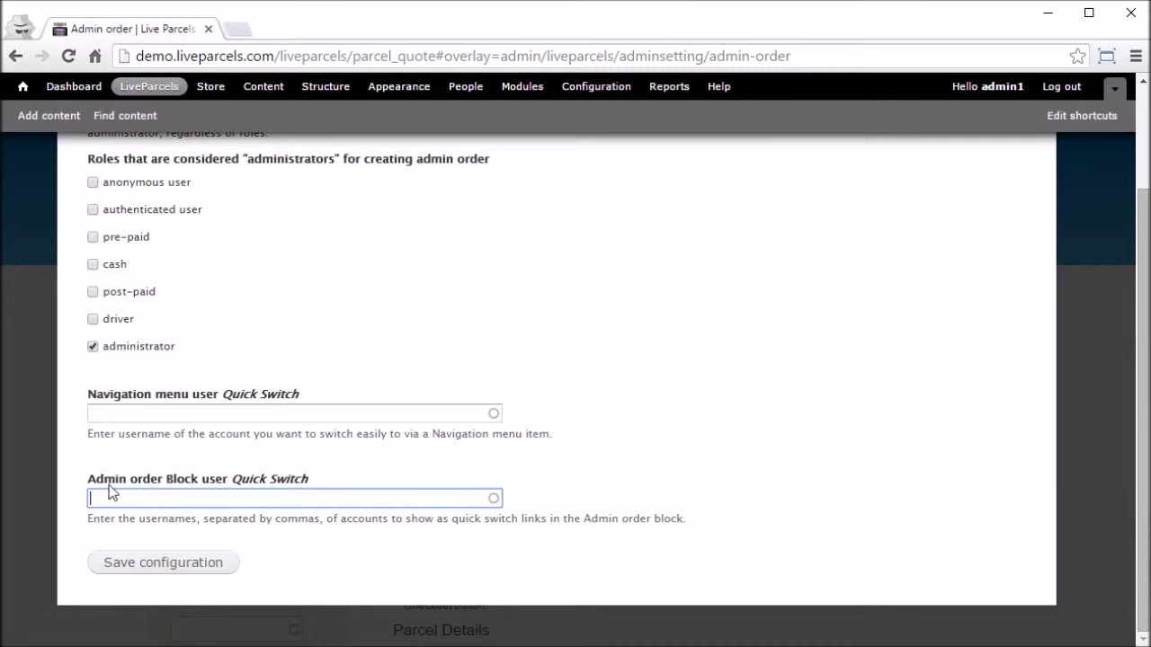
text(post-paid1)
click(132, 520)
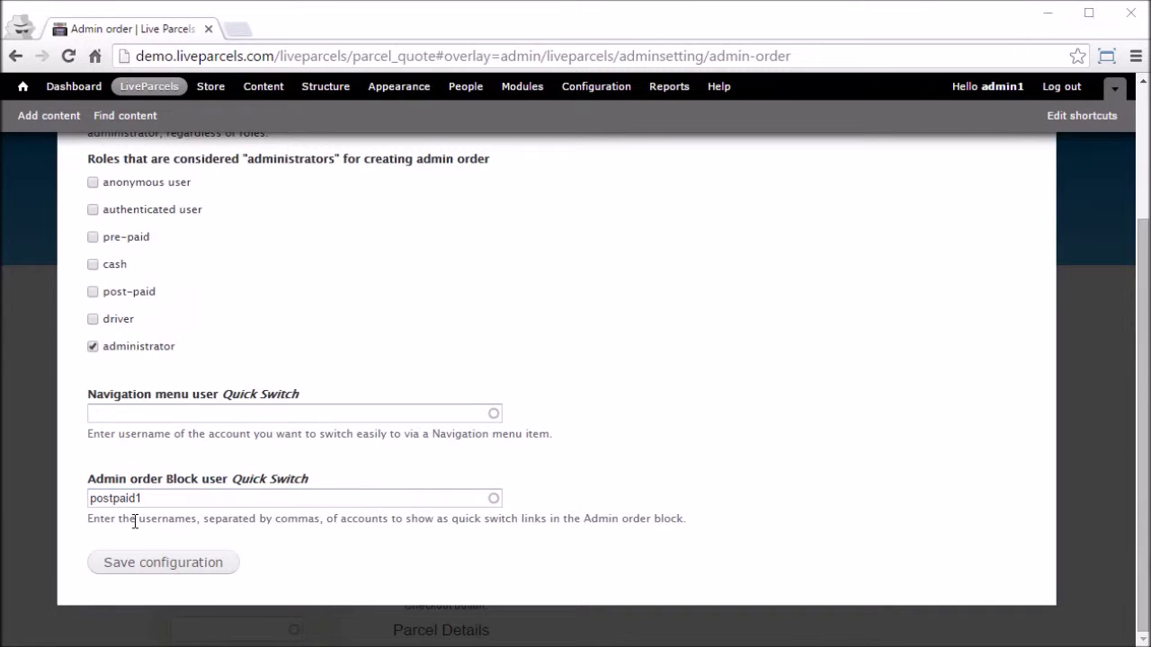
click(135, 573)
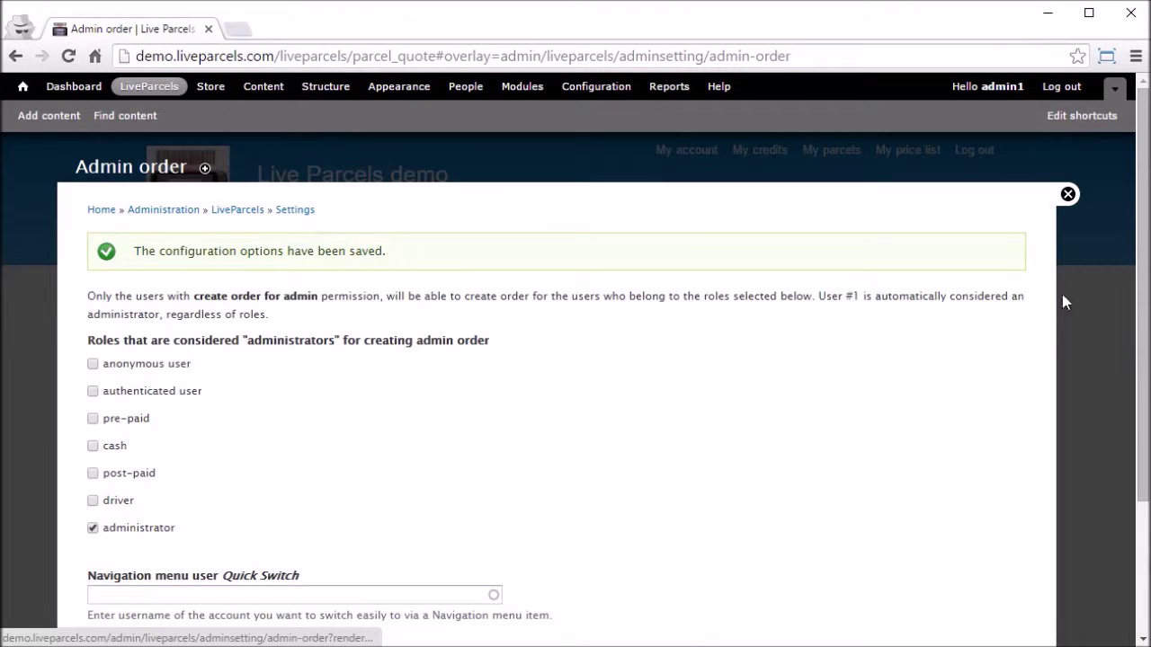
- Check the saved Admin order Block setting and close the administration overlay
scroll(1061, 302, down, 2)
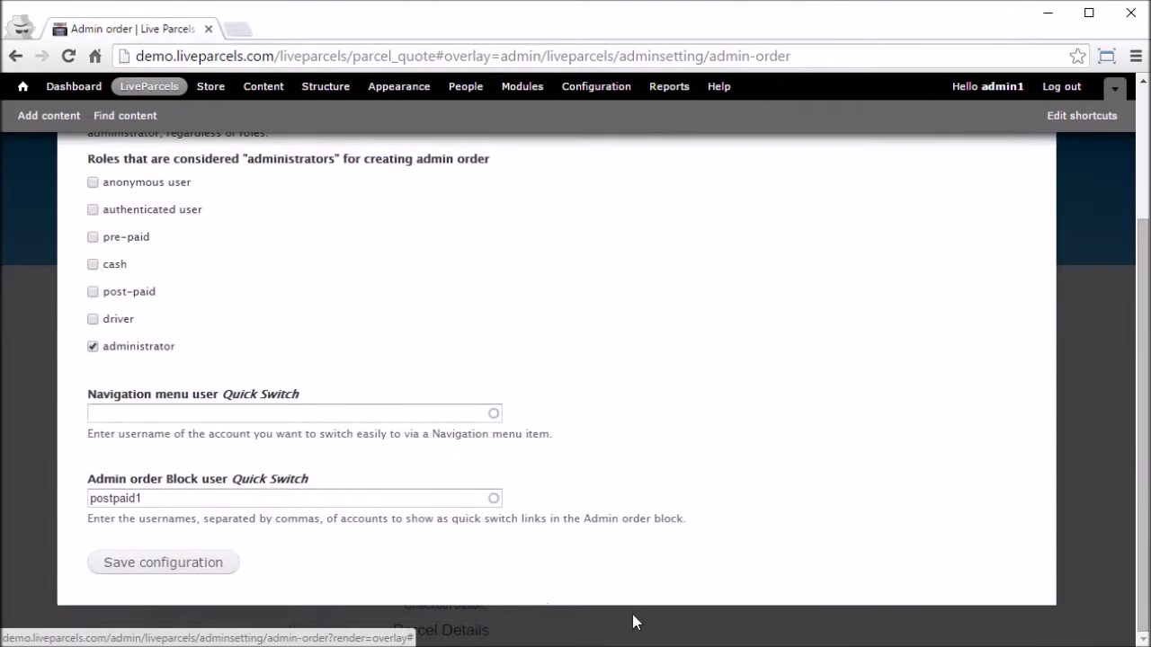
drag(88, 479, 177, 486)
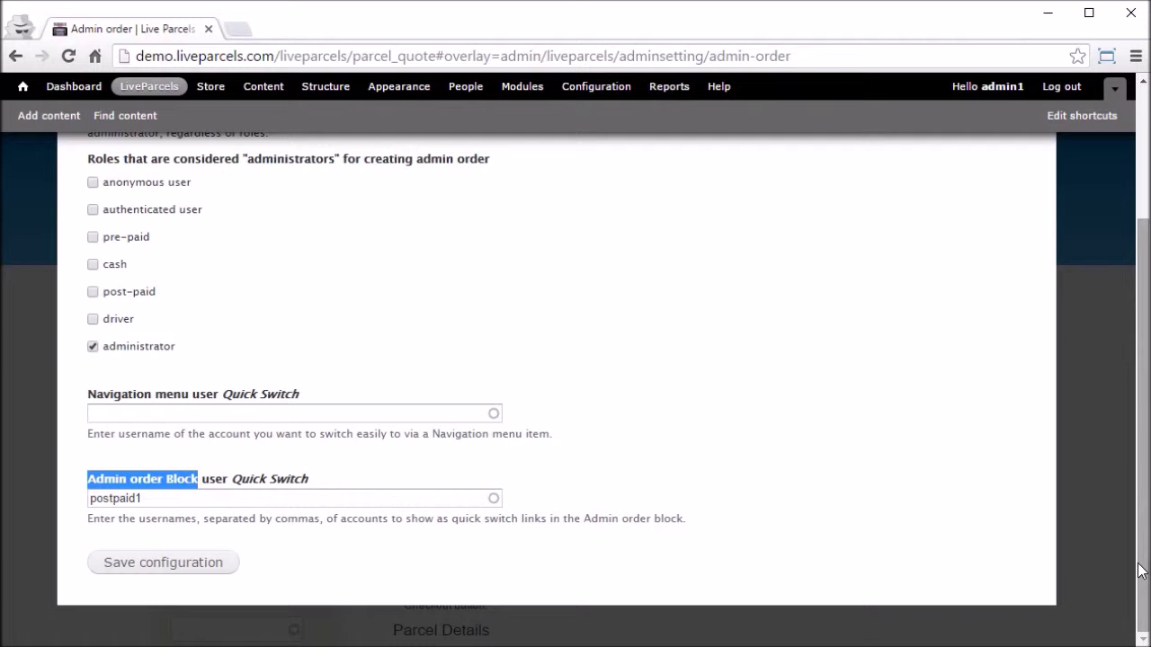
scroll(1140, 571, up, 2)
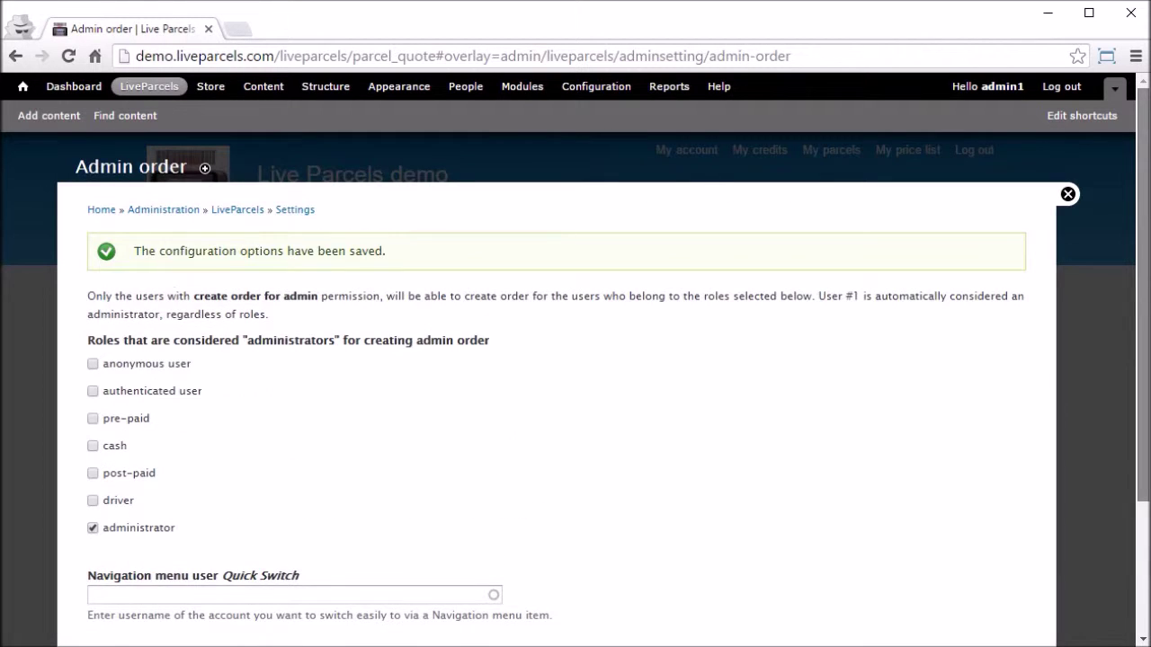
click(1067, 194)
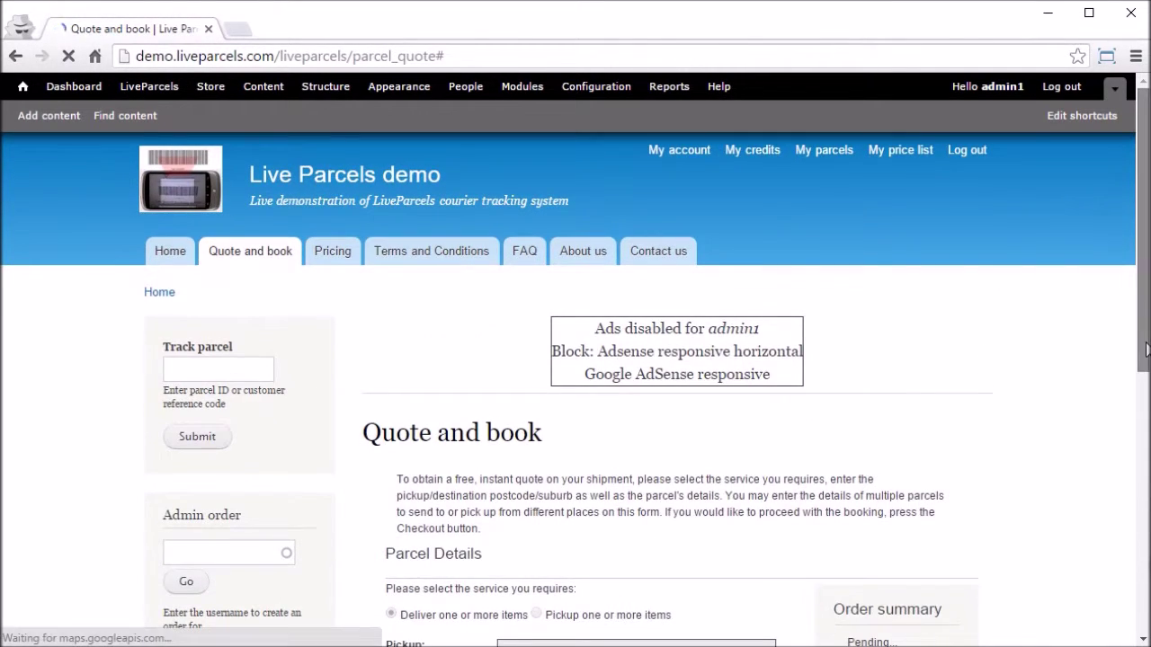
- Use the quick-switch link to act as the post-paid customer, then switch back to admin
scroll(1147, 349, down, 2)
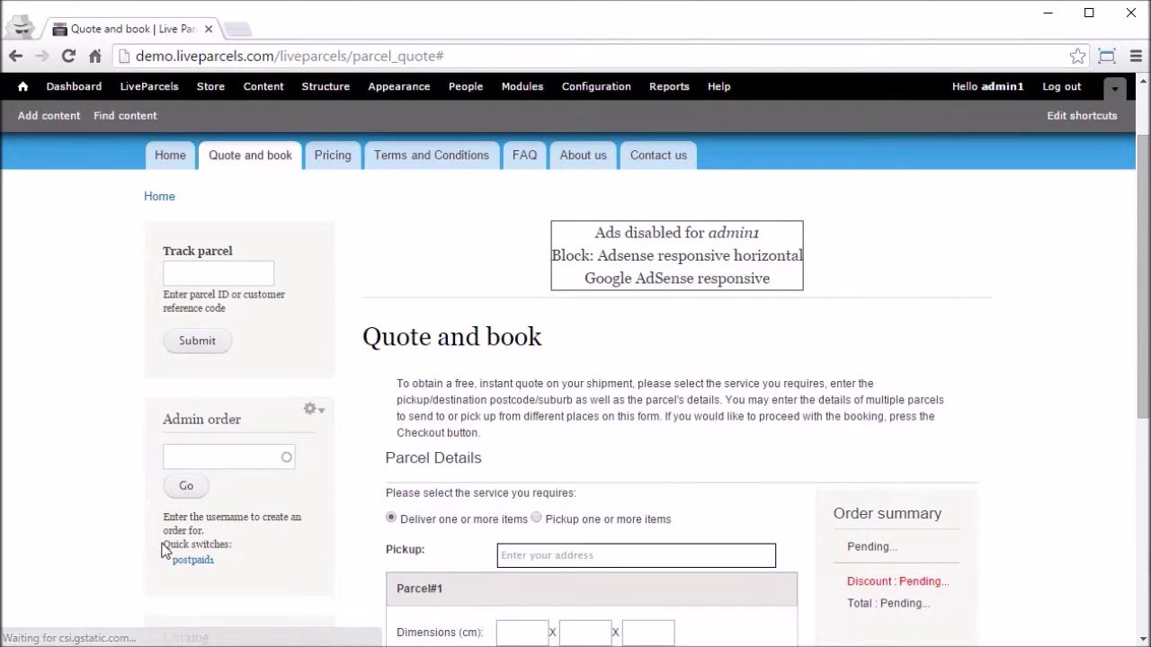
drag(163, 544, 250, 556)
click(248, 579)
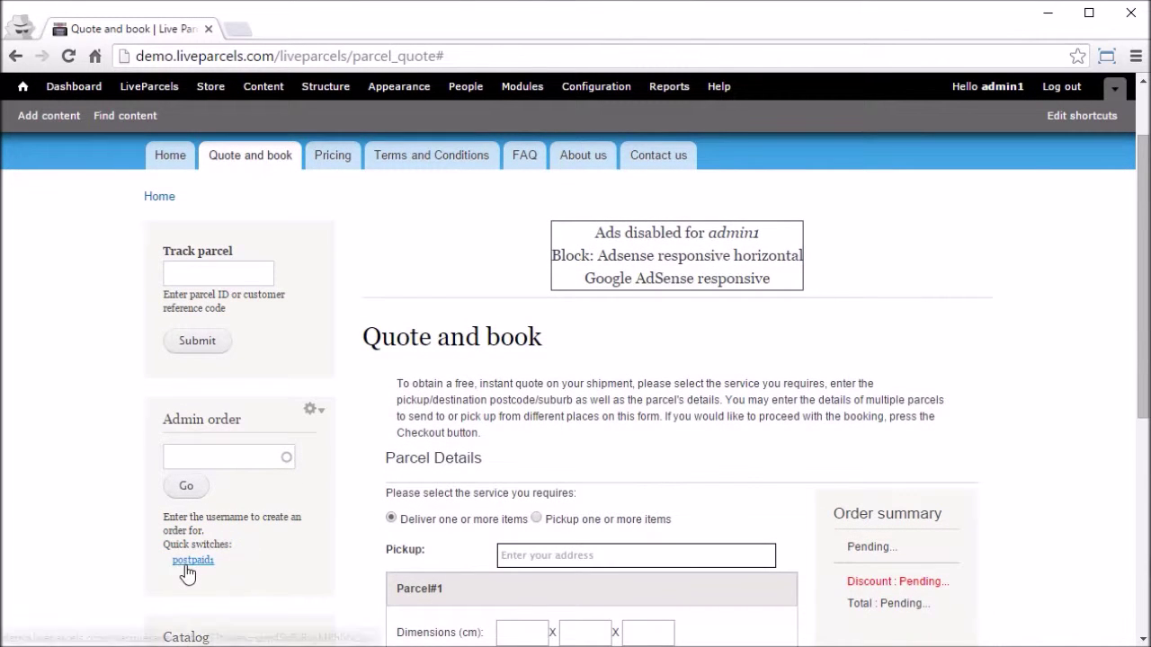
click(185, 561)
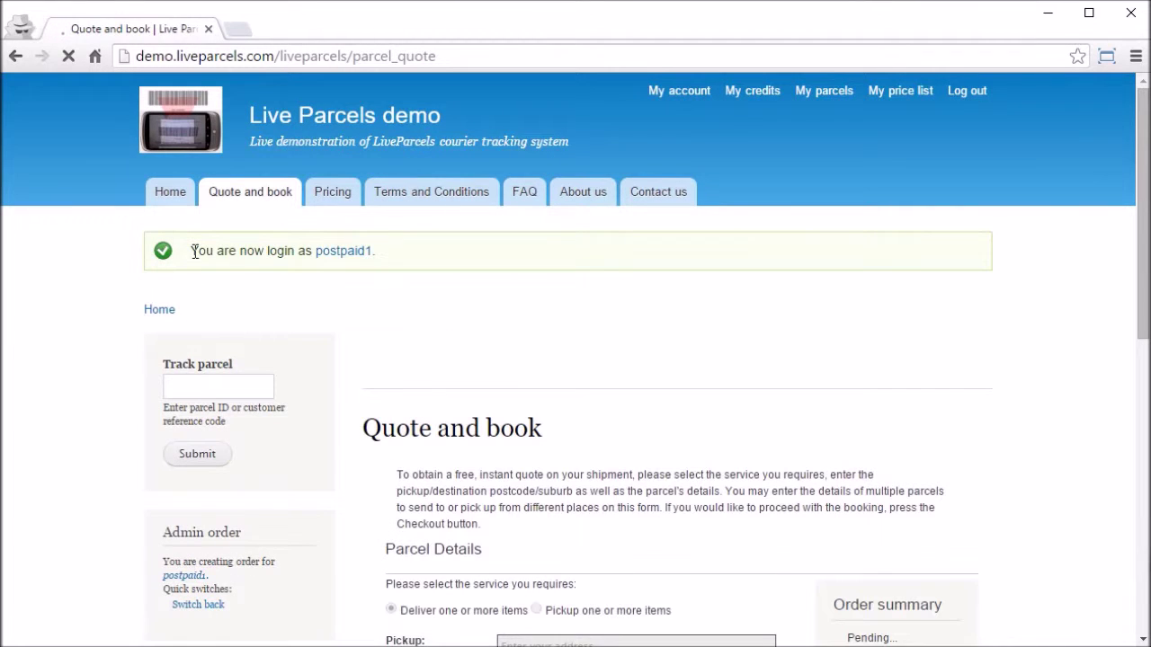
drag(193, 250, 419, 258)
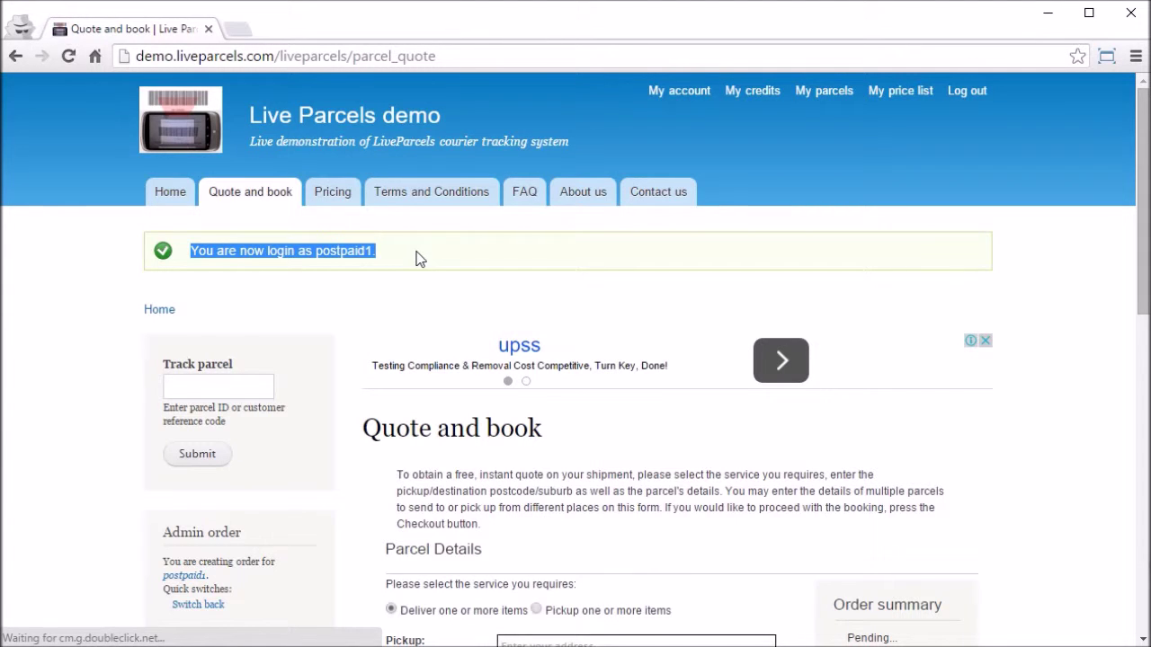
click(212, 606)
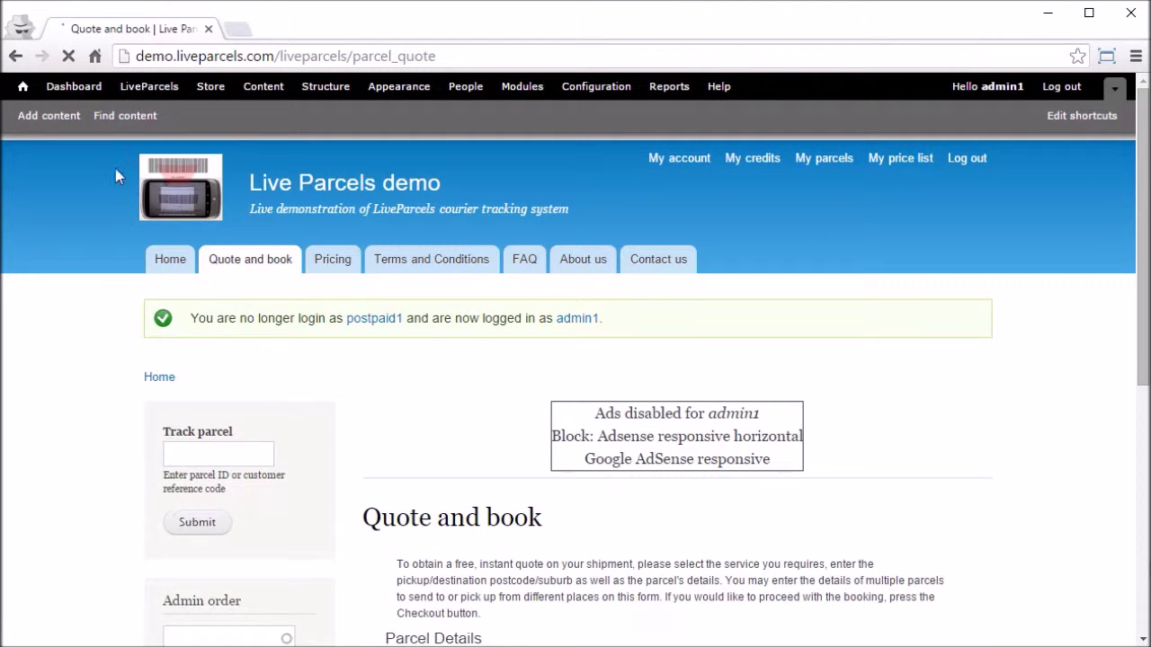
click(149, 90)
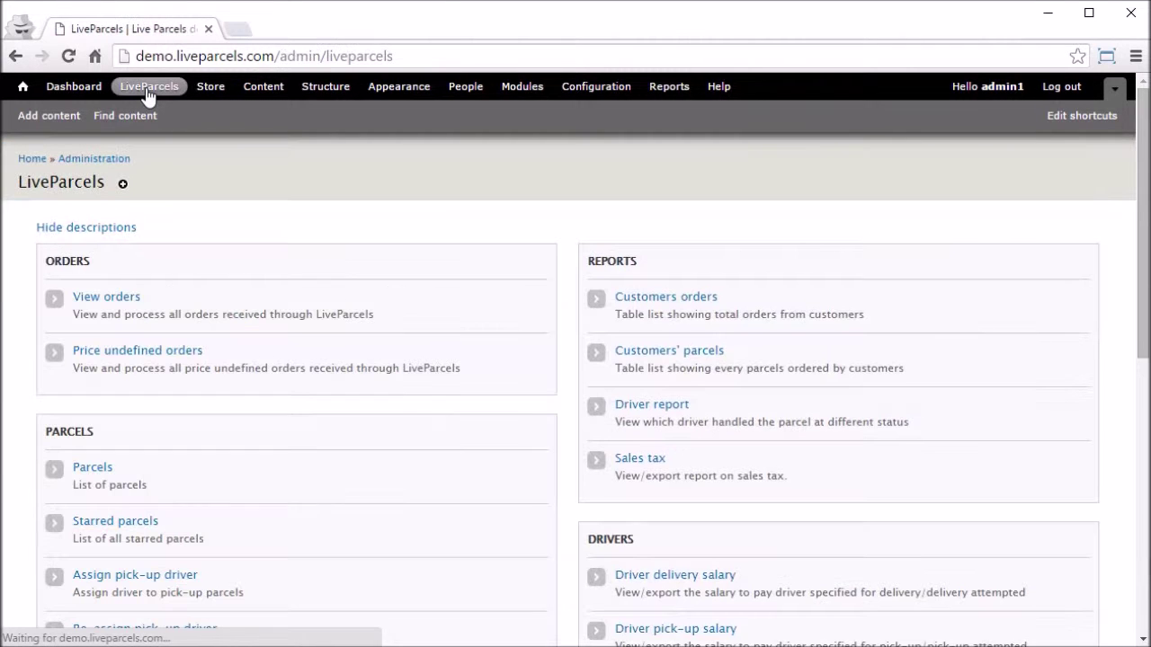
- Set the post-paid customer as the Navigation menu quick-switch user and save the Admin order settings
drag(1144, 296, 1146, 439)
click(642, 496)
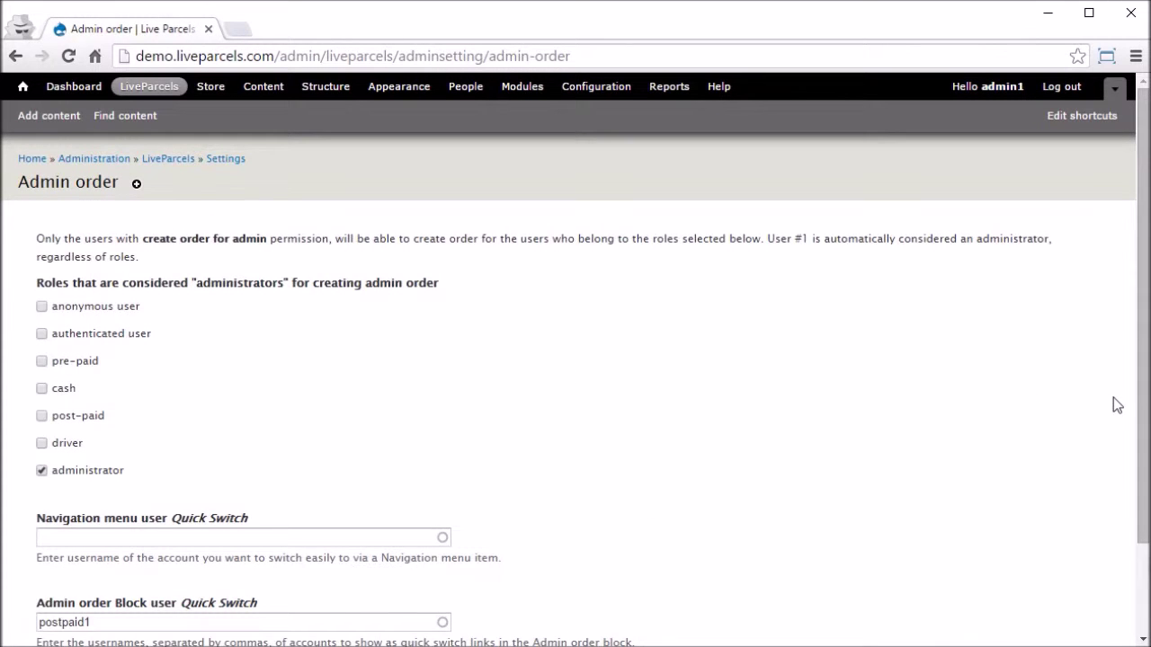
drag(1143, 409, 1144, 473)
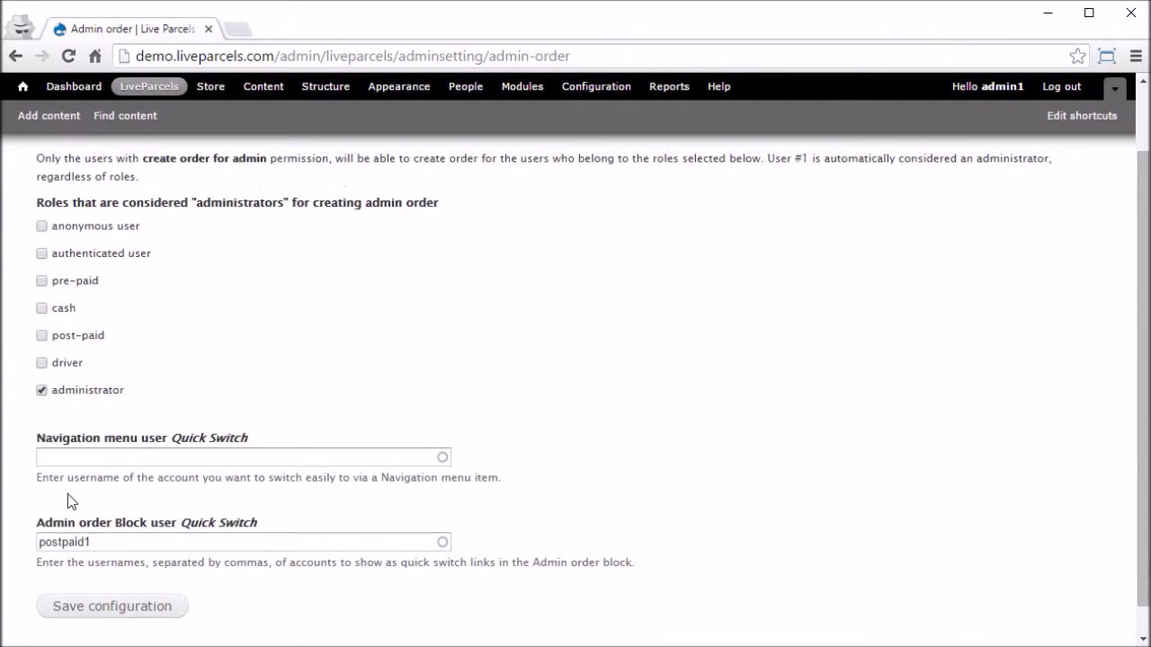
click(81, 457)
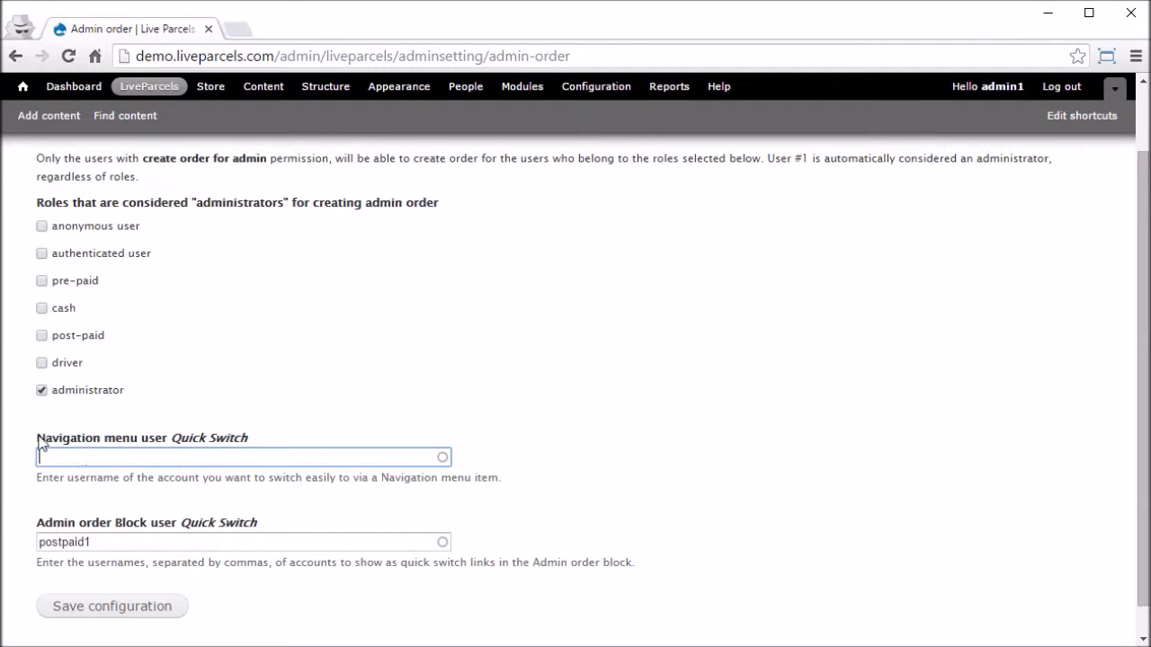
drag(37, 438, 138, 438)
click(132, 455)
text(postpaid1)
click(112, 612)
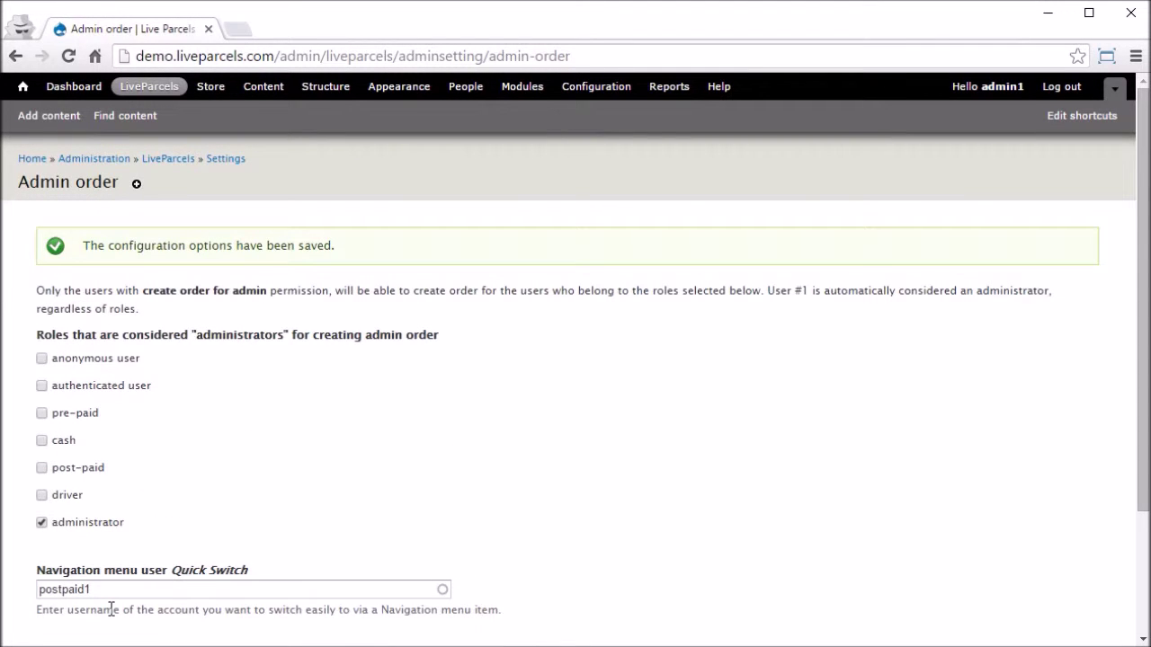
click(317, 90)
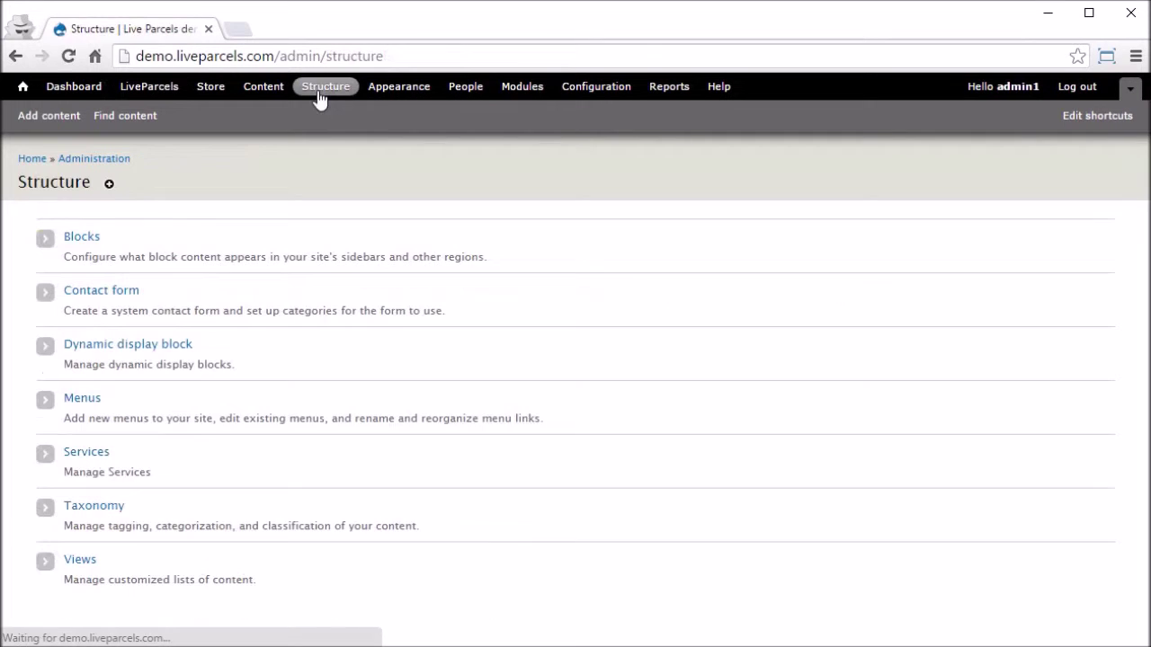
- Assign the Navigation block to the Sidebar first region, save the block layout, and return home
click(85, 238)
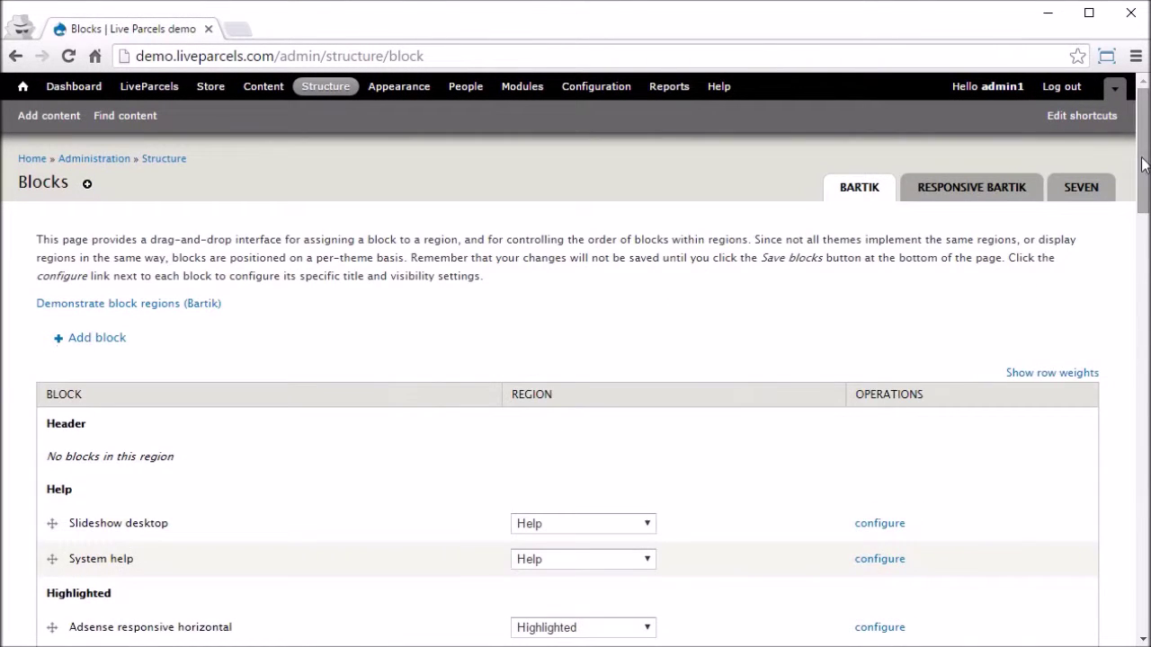
drag(1144, 164, 955, 515)
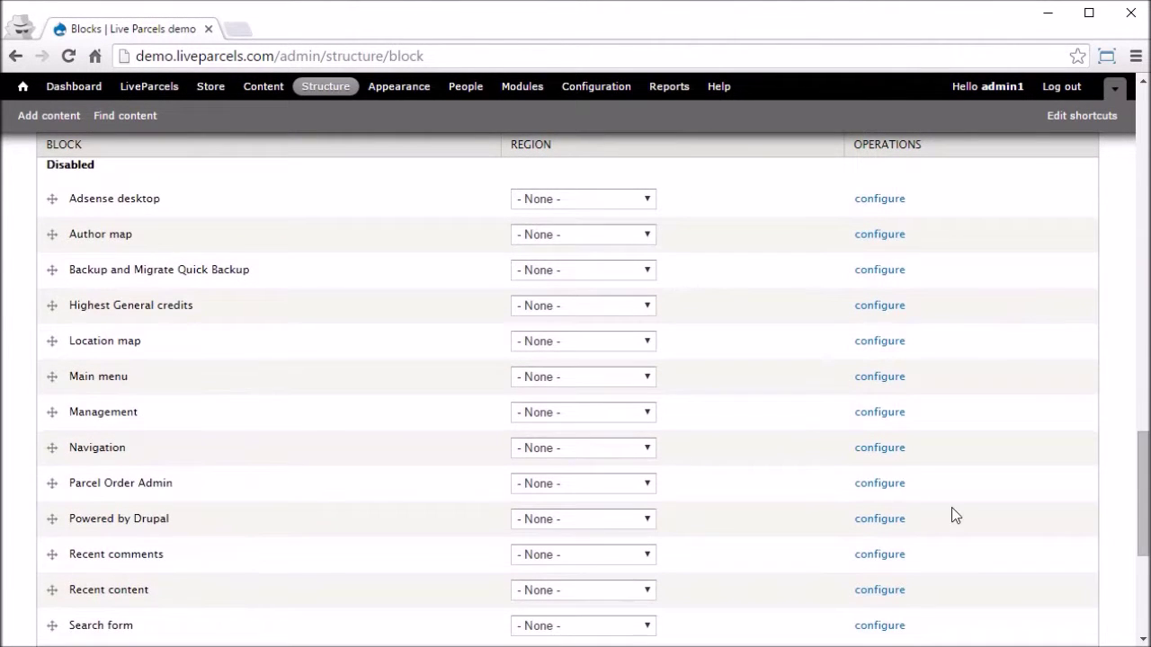
click(538, 454)
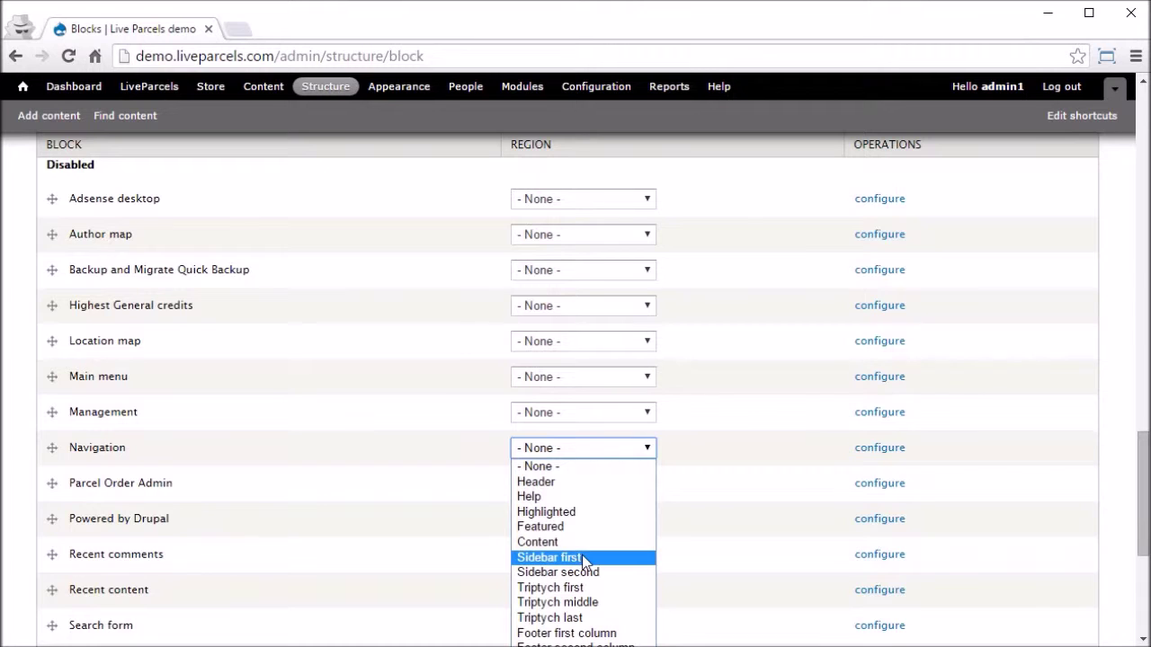
key(Escape)
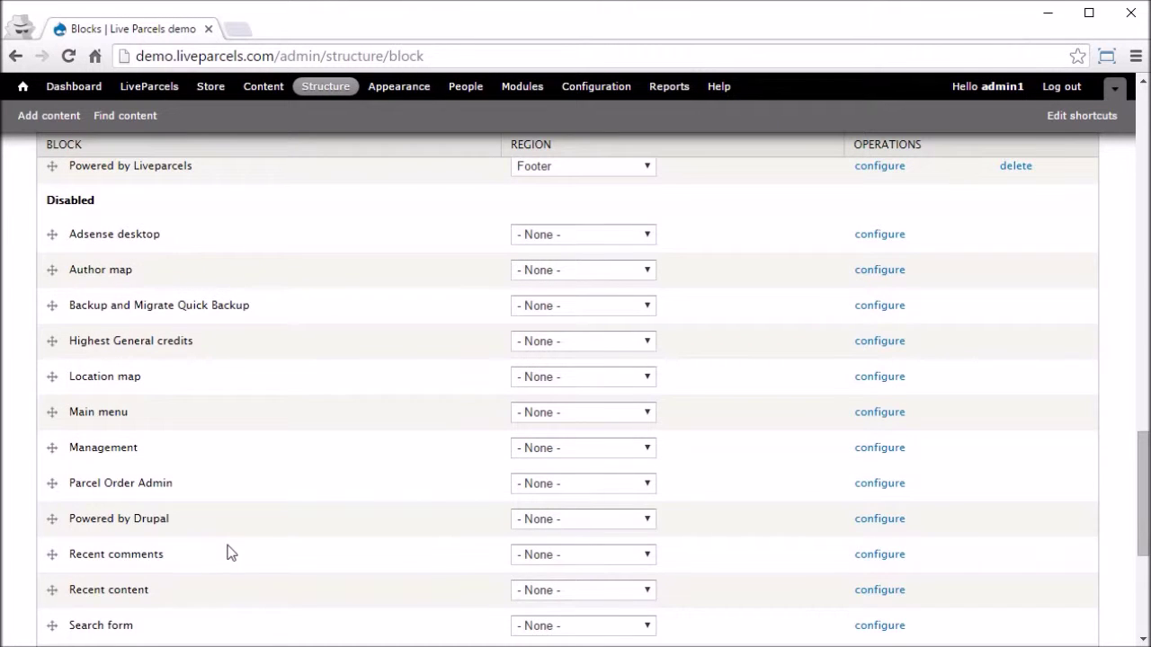
scroll(227, 547, down, 4)
click(105, 580)
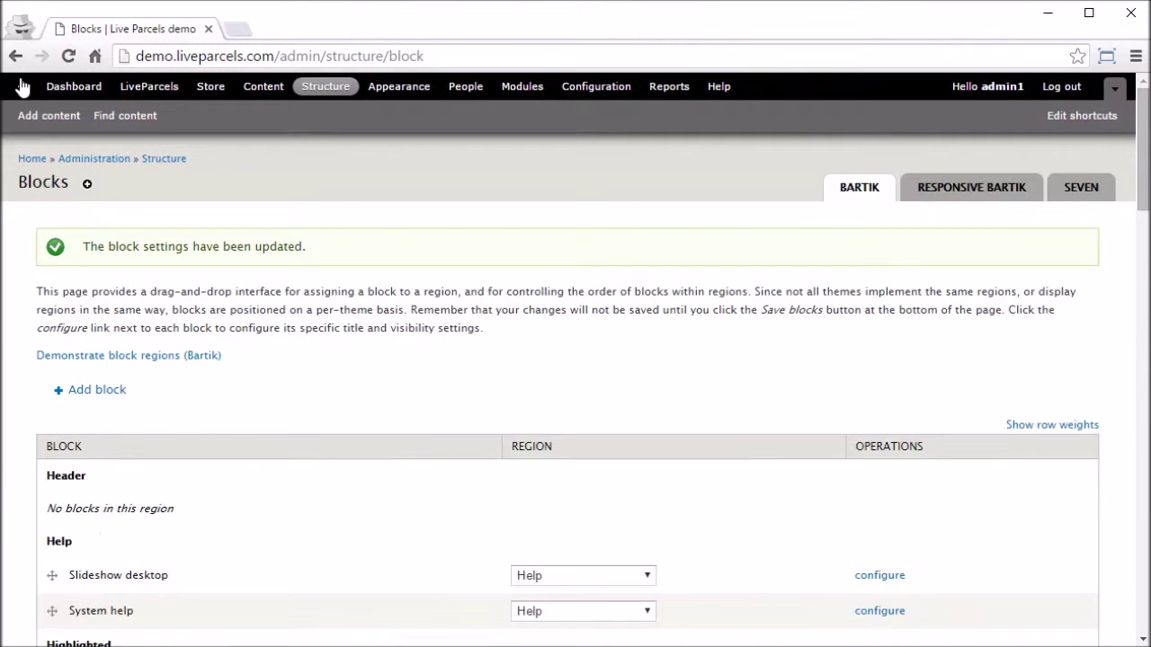
click(28, 89)
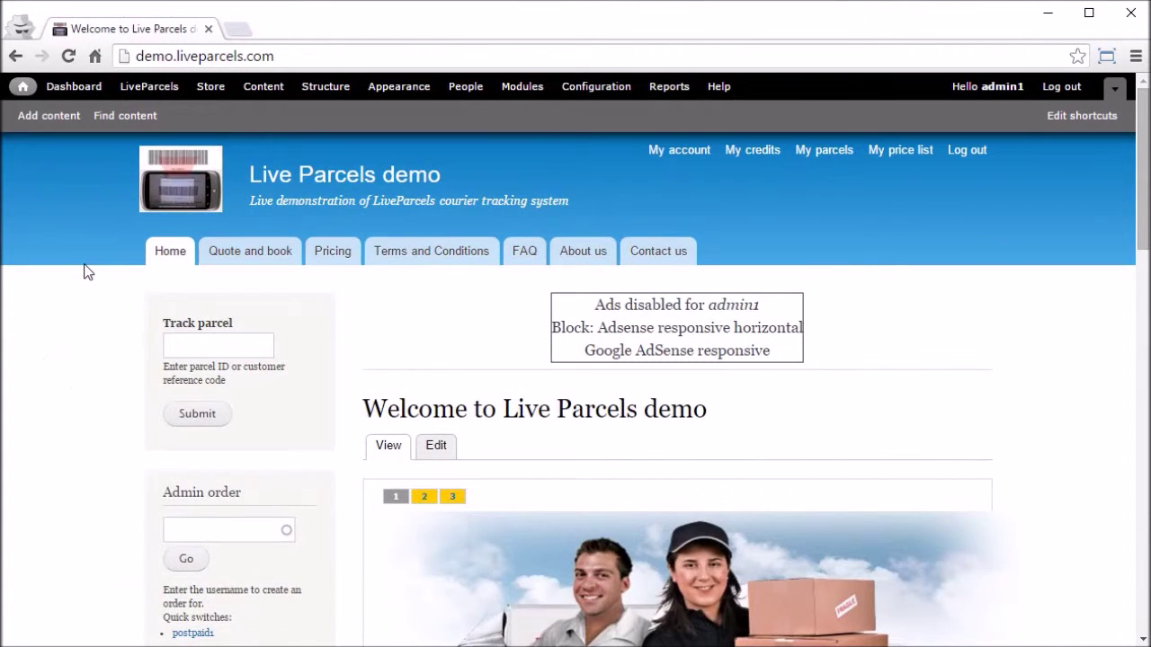
scroll(87, 271, down, 2)
scroll(87, 272, down, 5)
drag(119, 258, 296, 441)
click(299, 384)
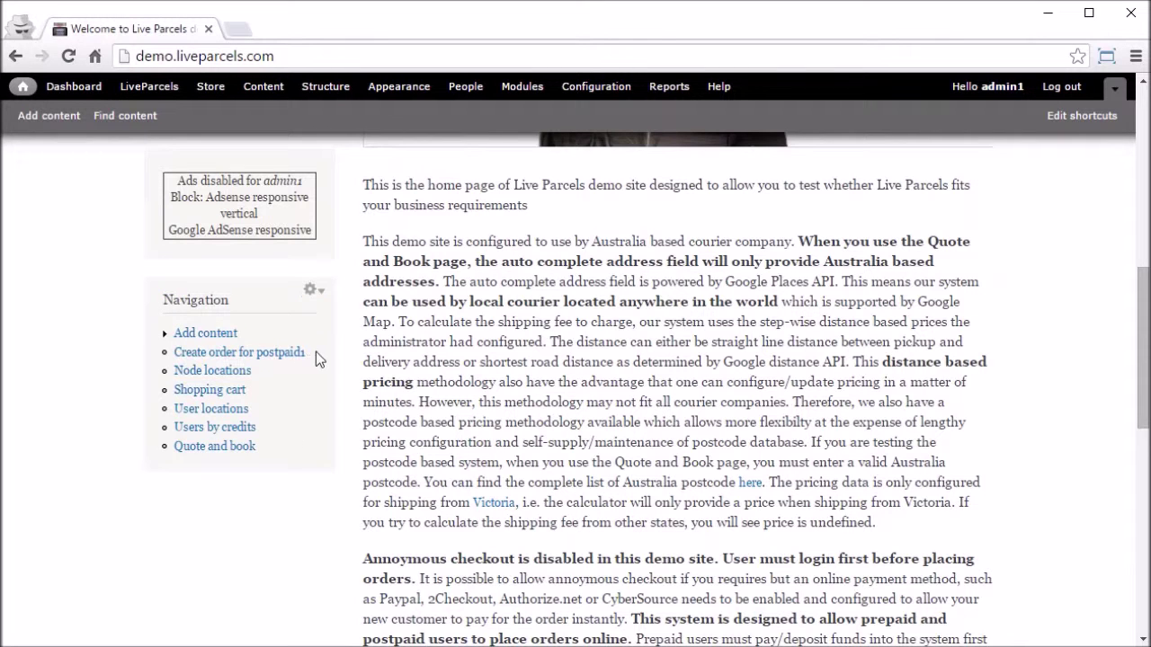
drag(316, 351, 173, 356)
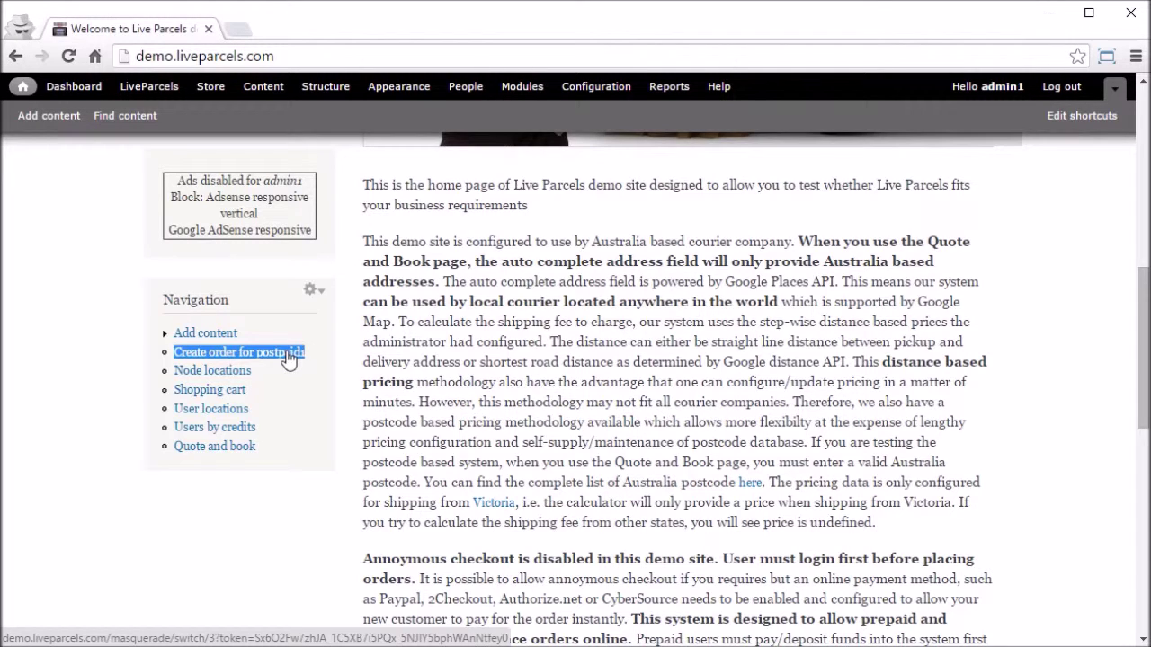
click(288, 357)
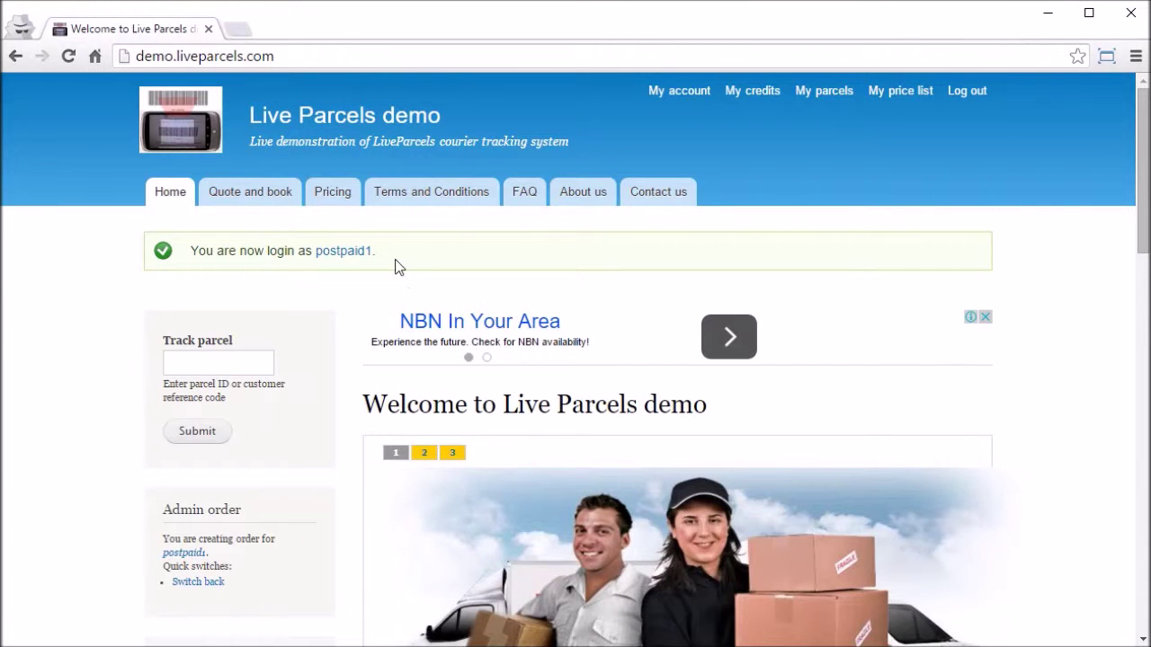
- From My parcels, open the delivered parcel Order7Parcel1 (Order ID 7, Overnight, $14.00 fee)
drag(394, 263, 187, 259)
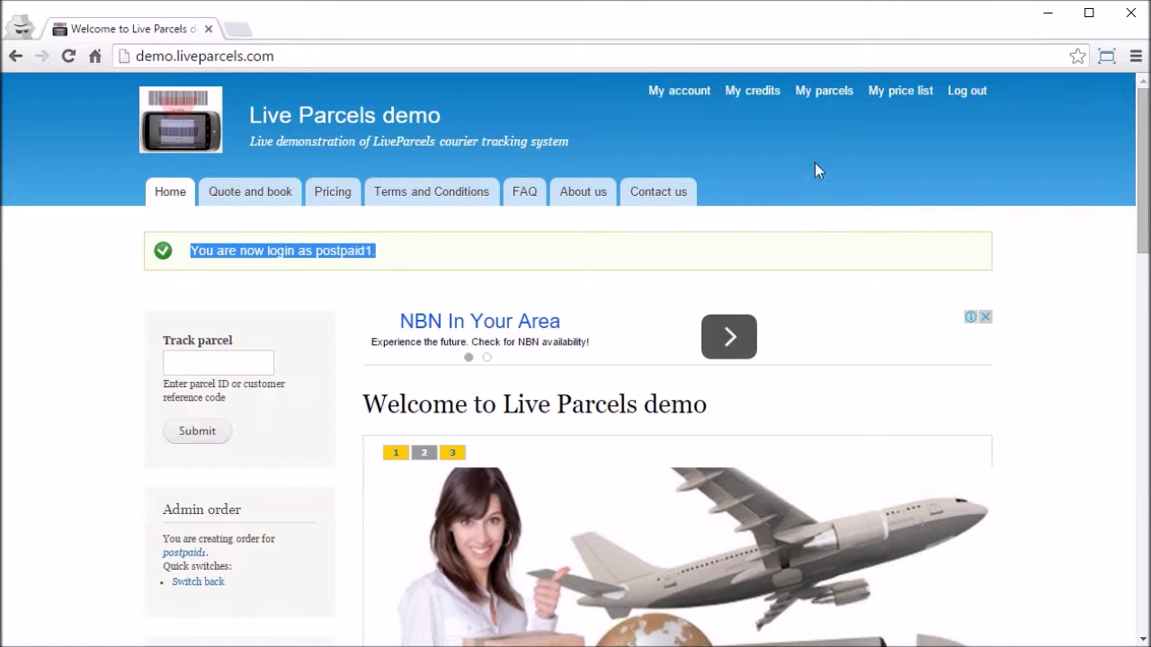
click(845, 99)
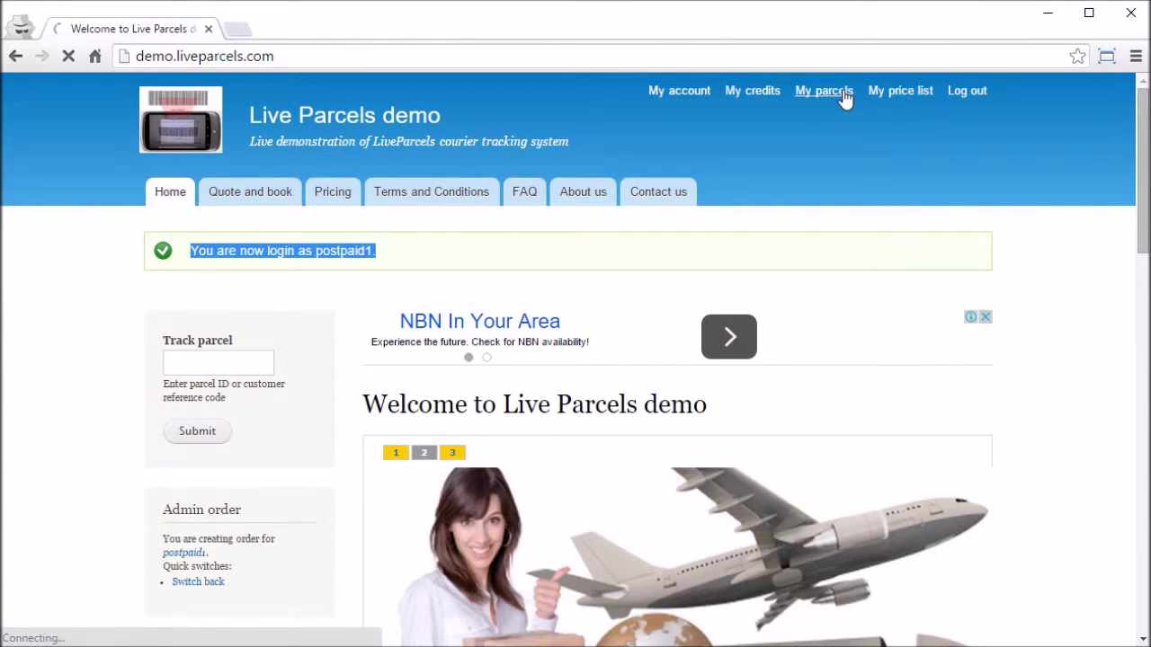
scroll(1012, 353, down, 4)
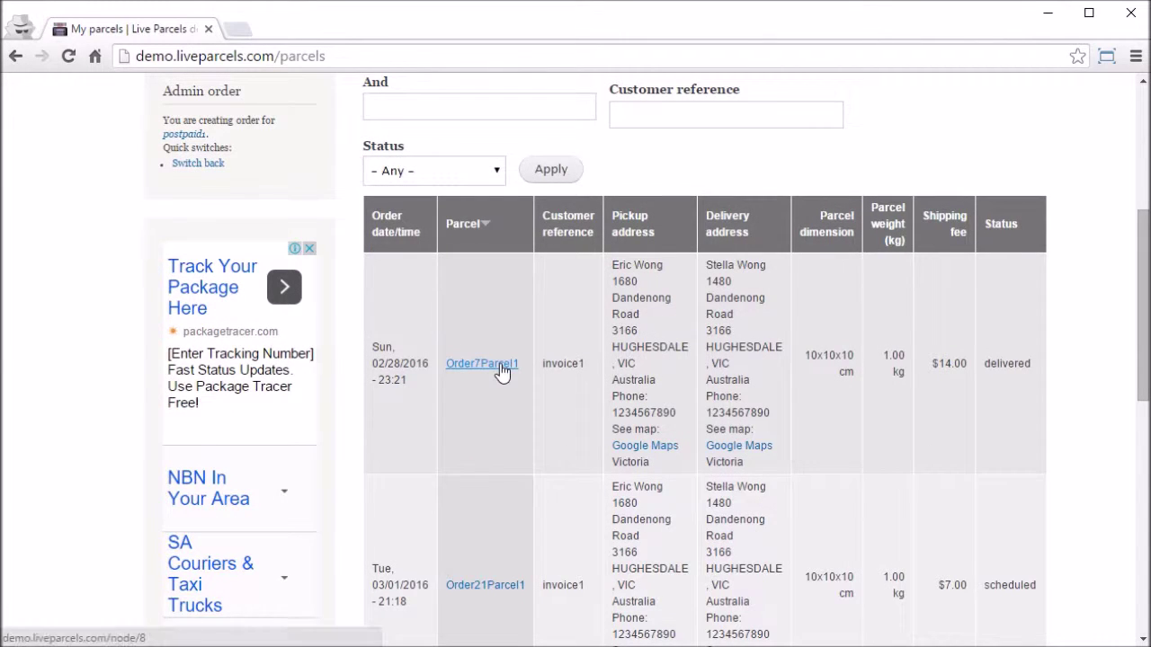
click(501, 369)
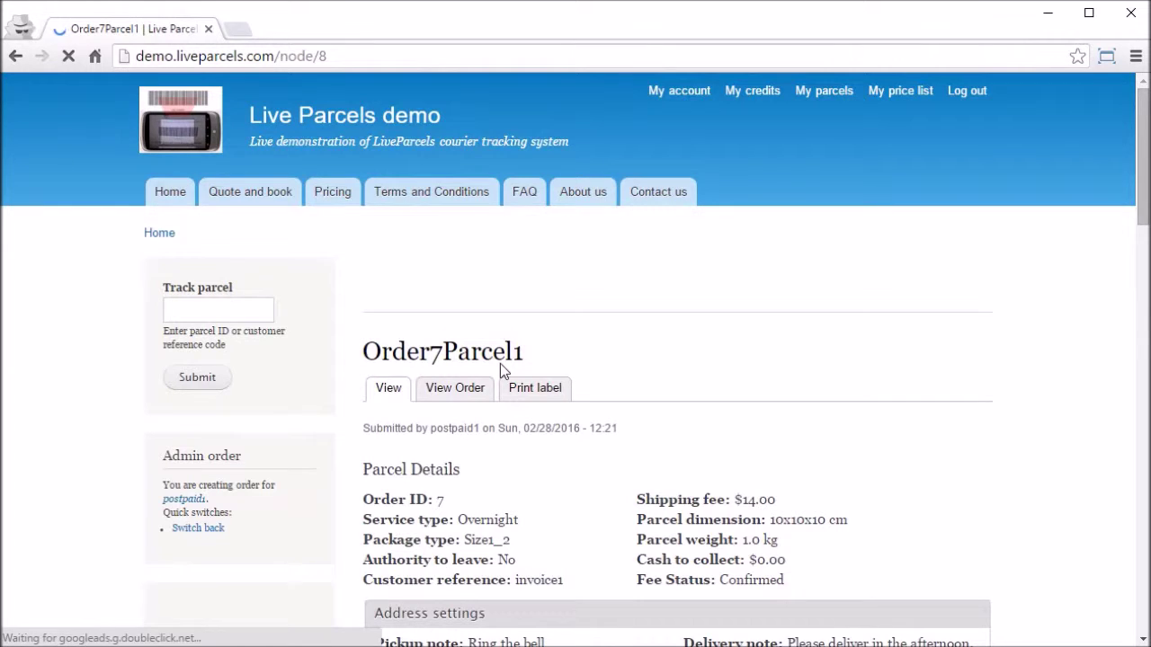
- Open Order7Parcel1's Print label view with its QR code and send it to print
click(537, 396)
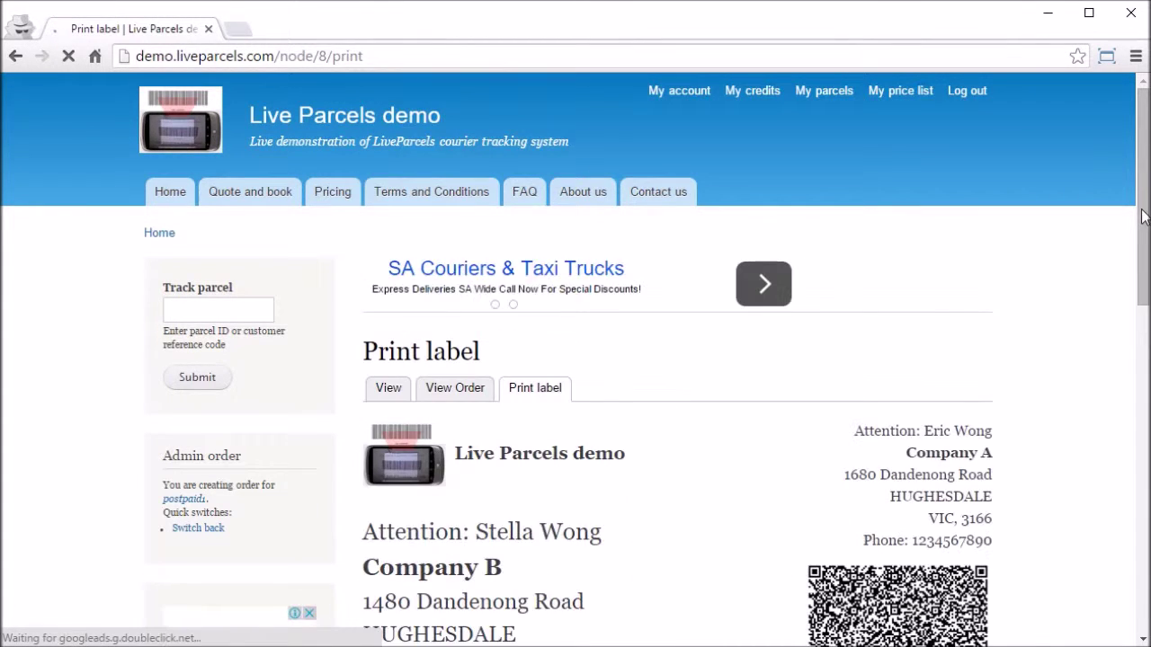
scroll(498, 583, down, 5)
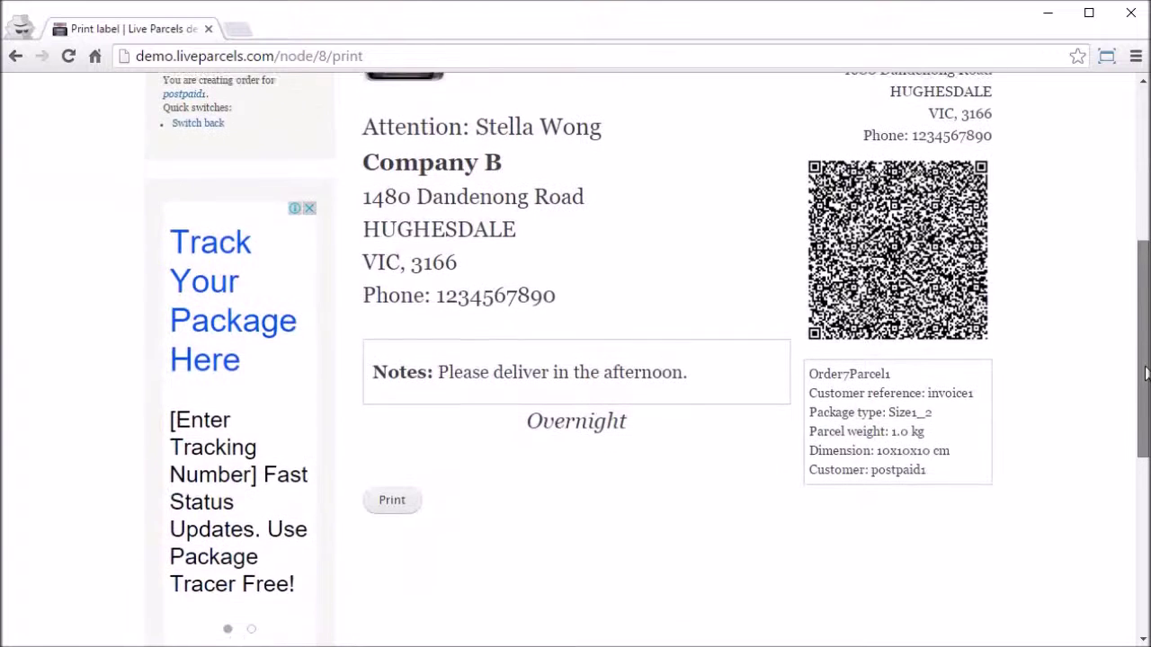
click(395, 491)
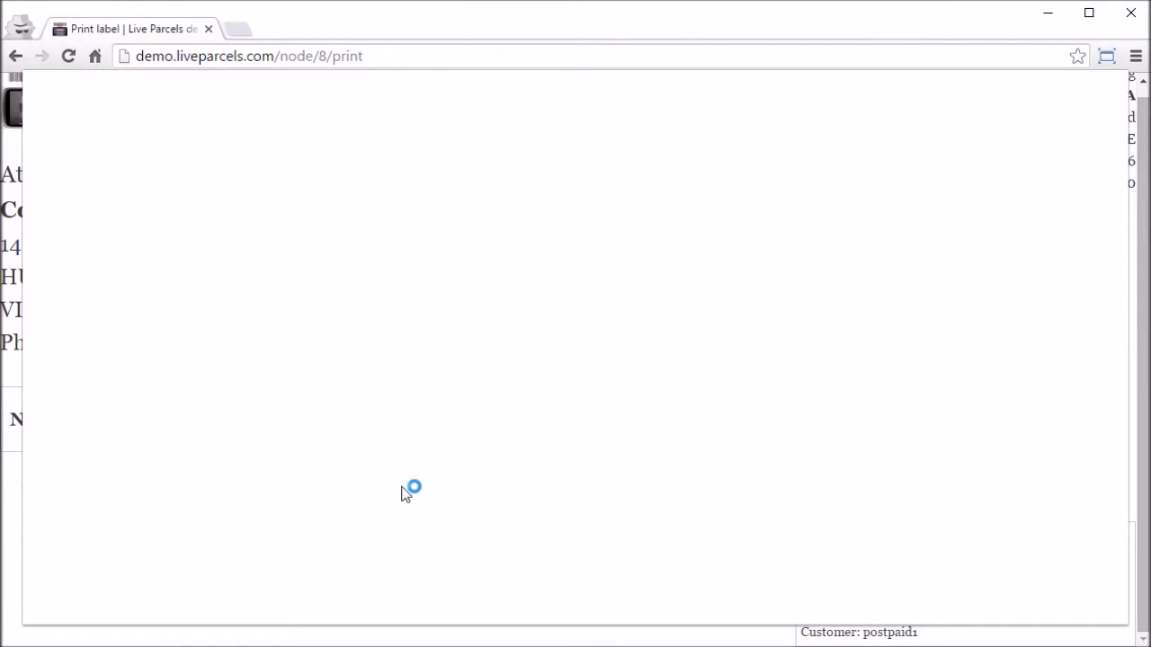